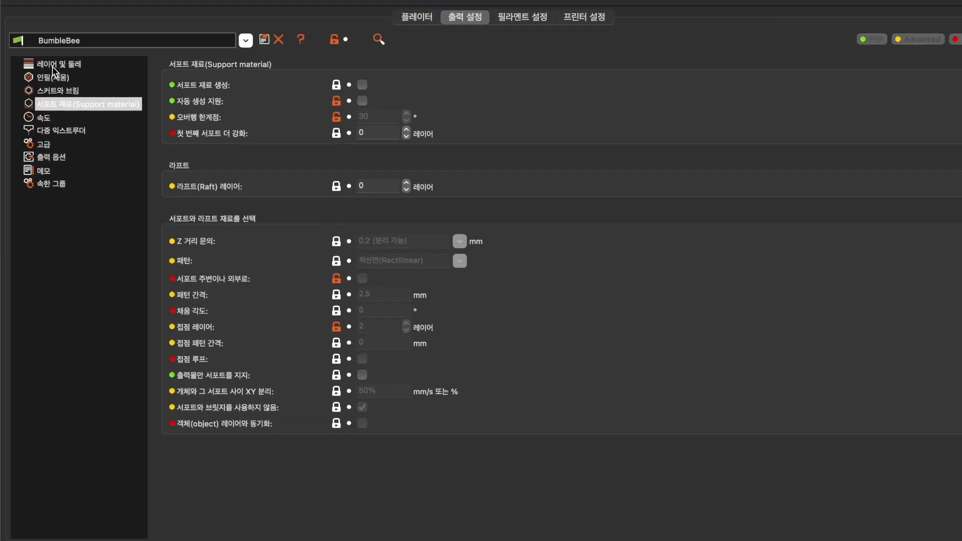
# - Review the infill, skirt and brim, and support material settings, down to the support option for synchronizing with object layers
pyautogui.click(48, 75)
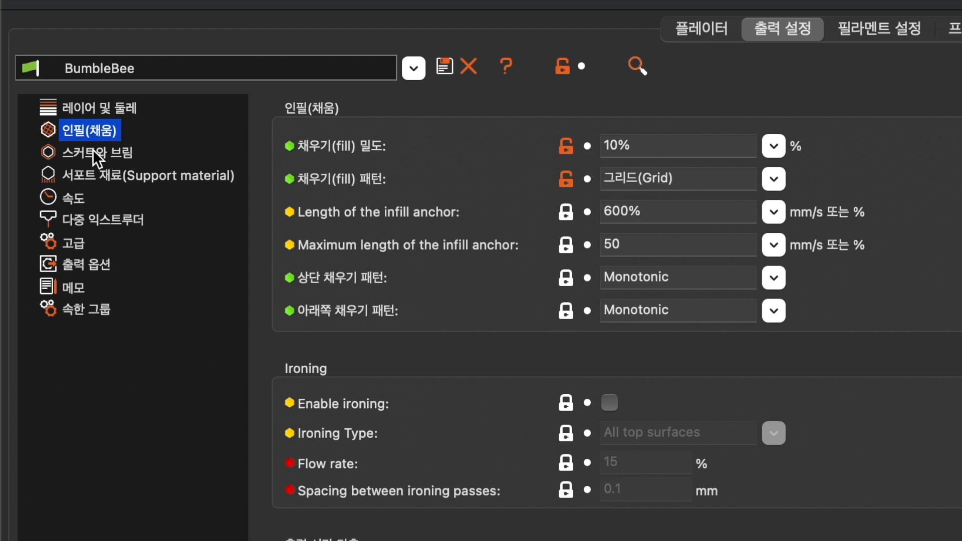
pyautogui.click(92, 152)
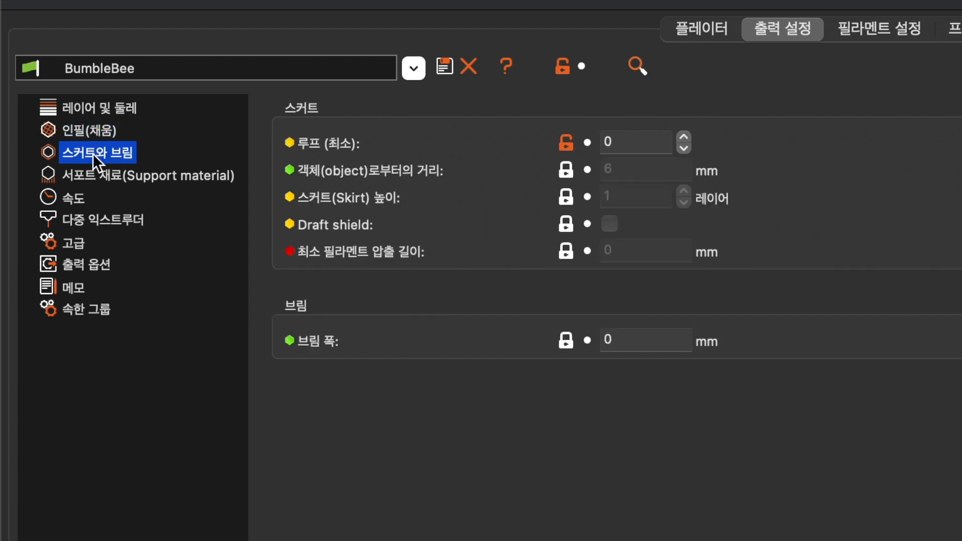
pyautogui.click(105, 187)
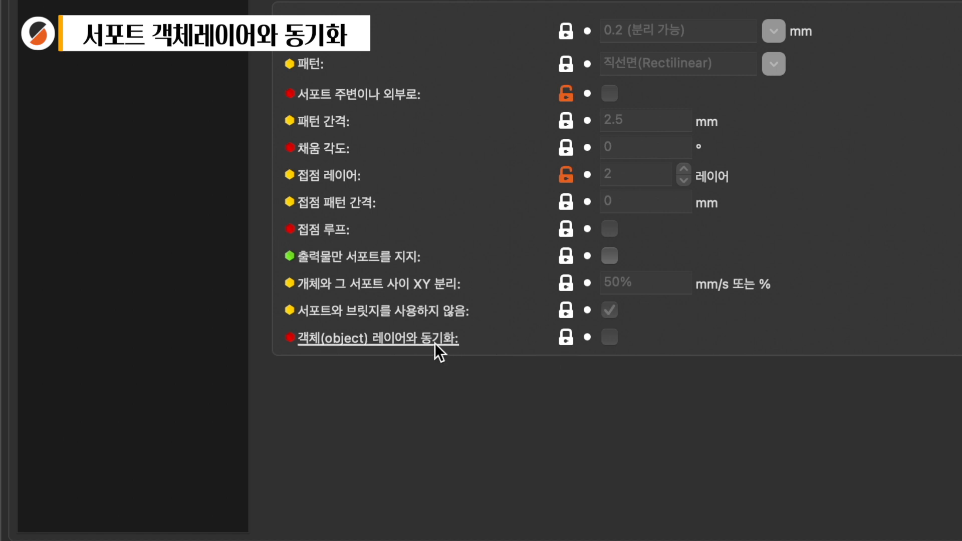
pyautogui.moveTo(436, 345)
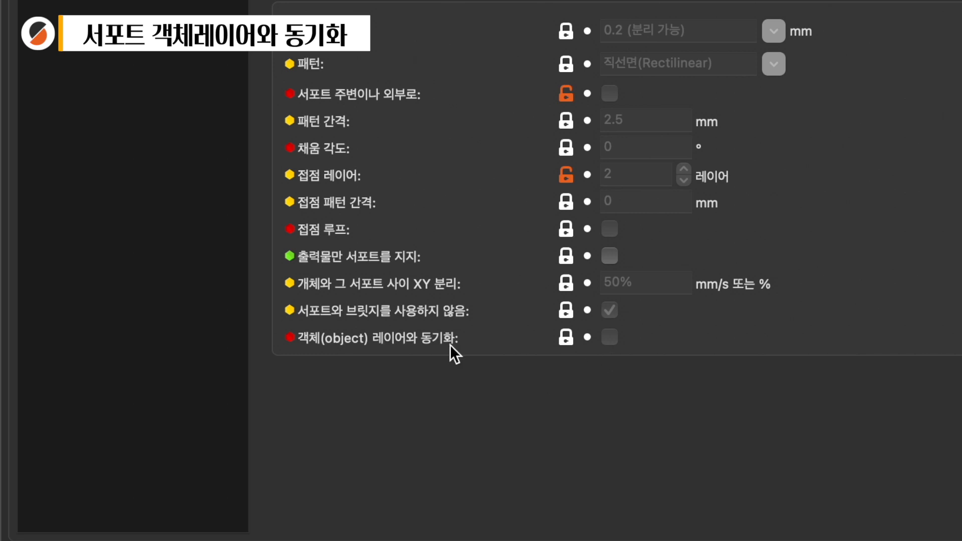
# - Enable support material without the suggested bridging-perimeter adjustment and set the contact Z distance to 0 (수용성)
pyautogui.scroll(1, 592, 361)
pyautogui.scroll(3, 594, 386)
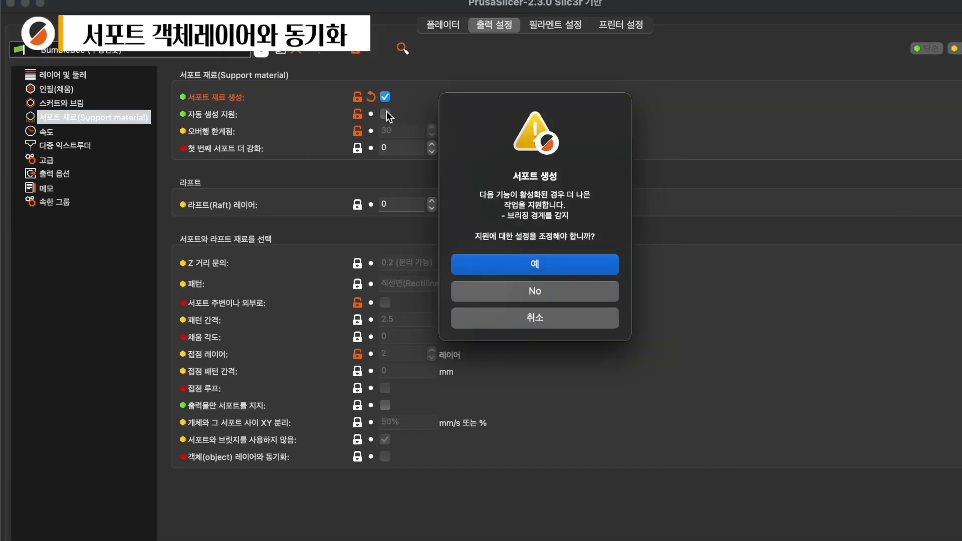
pyautogui.click(506, 299)
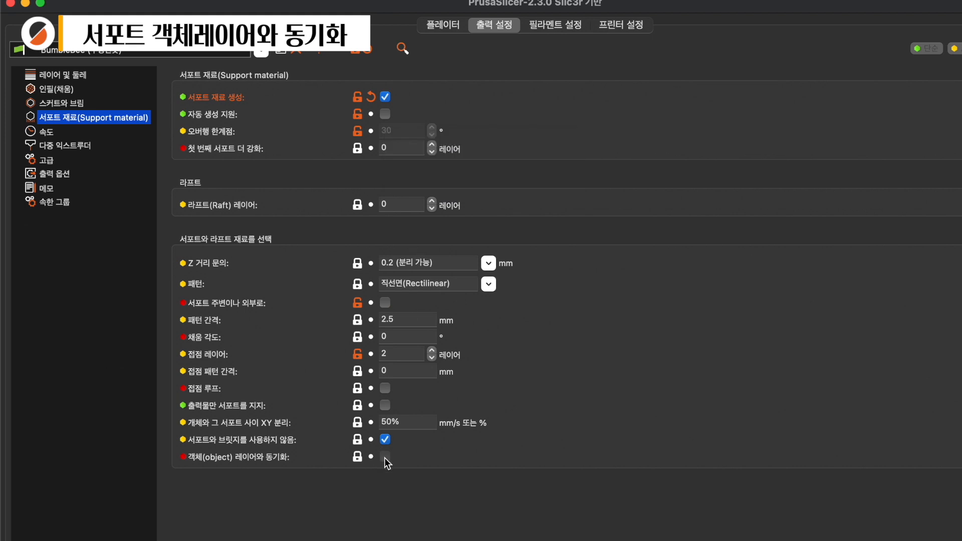
pyautogui.click(489, 262)
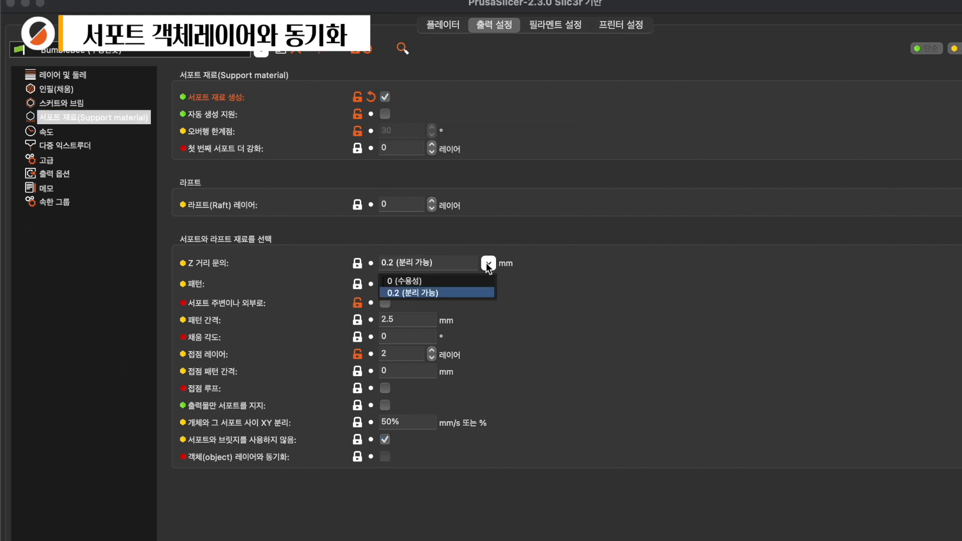
pyautogui.click(434, 278)
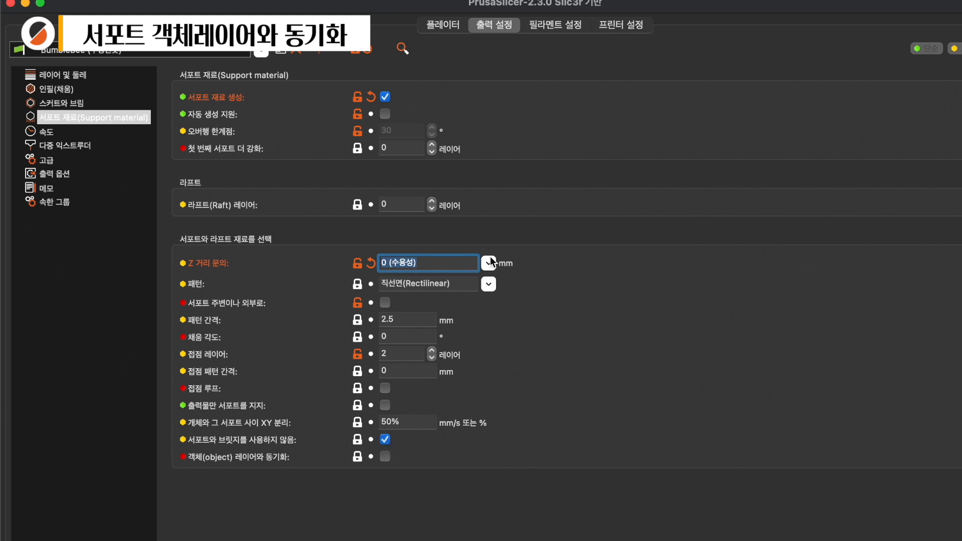
pyautogui.click(57, 114)
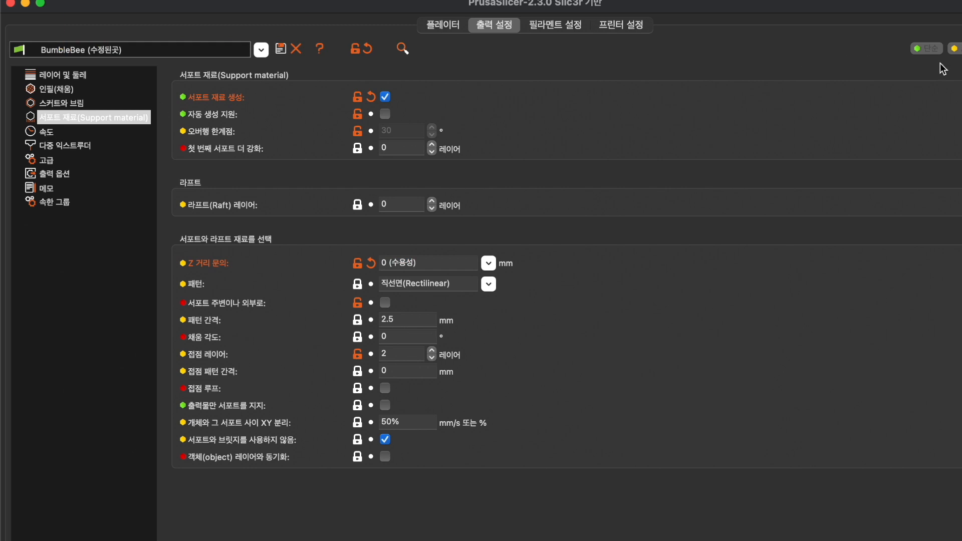
# - Open the speed page of the print settings
pyautogui.click(928, 48)
pyautogui.click(44, 134)
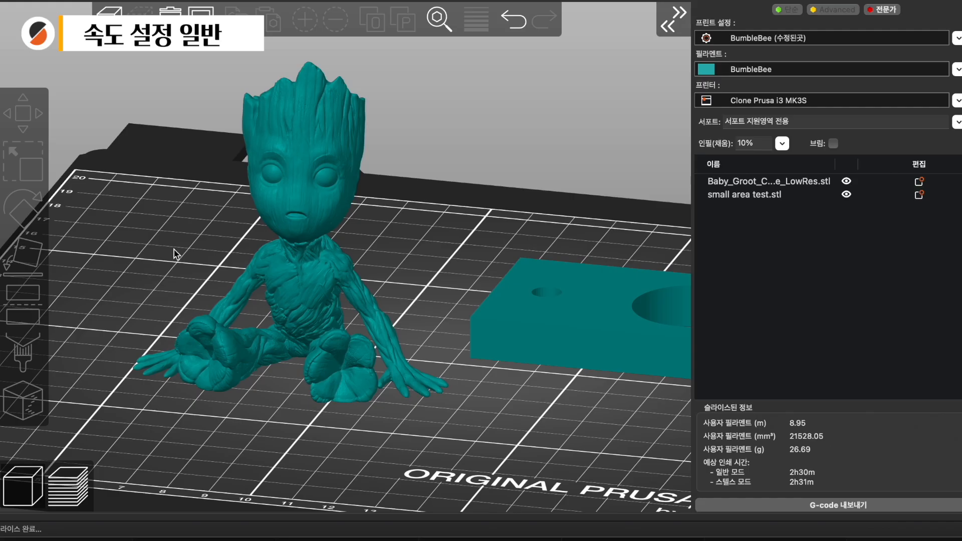
# - Look over the Baby Groot and the small area test block on the bed and show their sliced preview
pyautogui.moveTo(165, 266)
pyautogui.mouseDown()
pyautogui.moveTo(155, 278)
pyautogui.moveTo(175, 257)
pyautogui.mouseUp()
pyautogui.scroll(-10, 484, 252)
pyautogui.scroll(2, 484, 252)
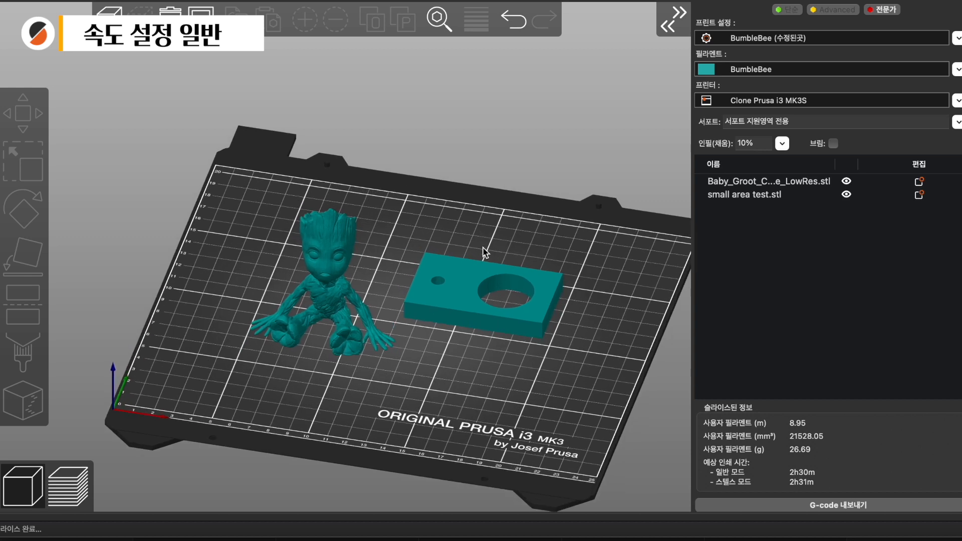
pyautogui.scroll(3, 405, 326)
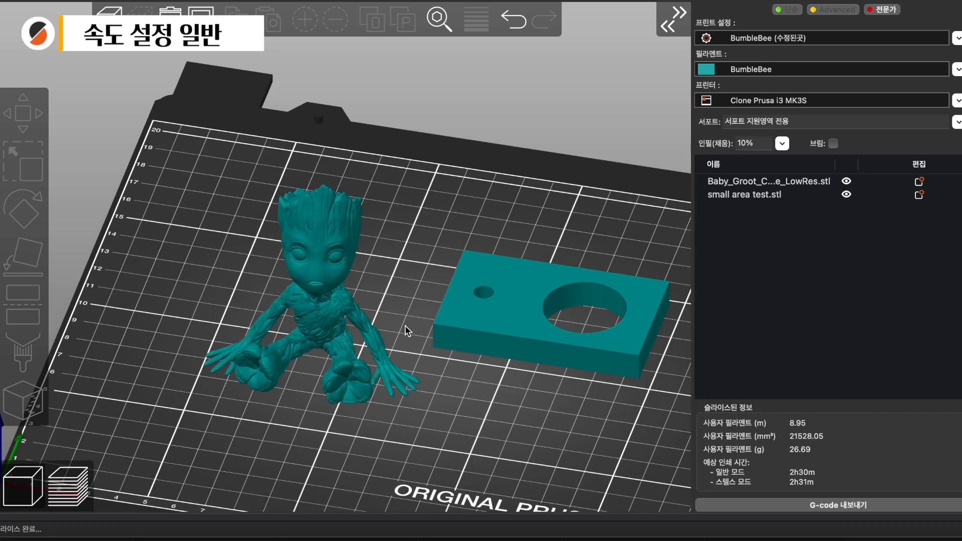
pyautogui.press('Tab')
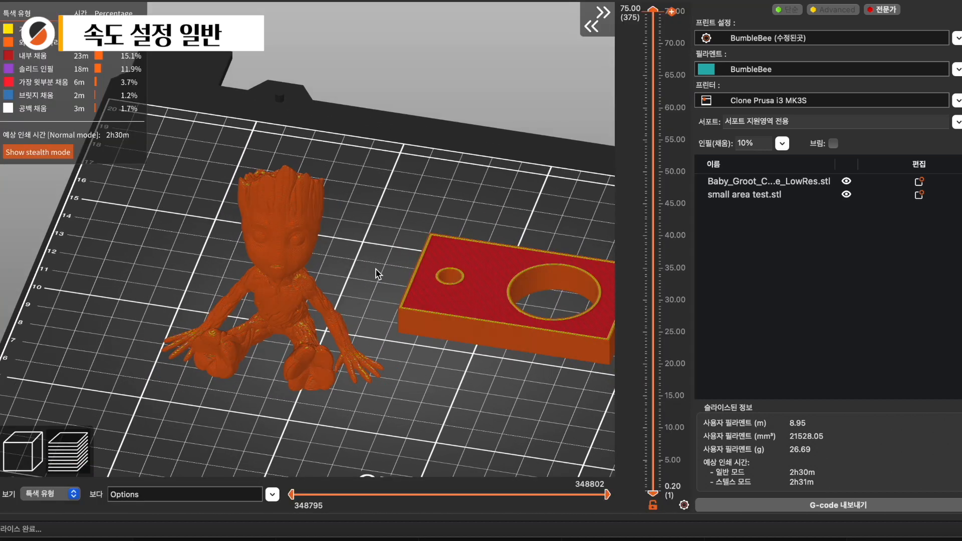
pyautogui.scroll(-5, 377, 274)
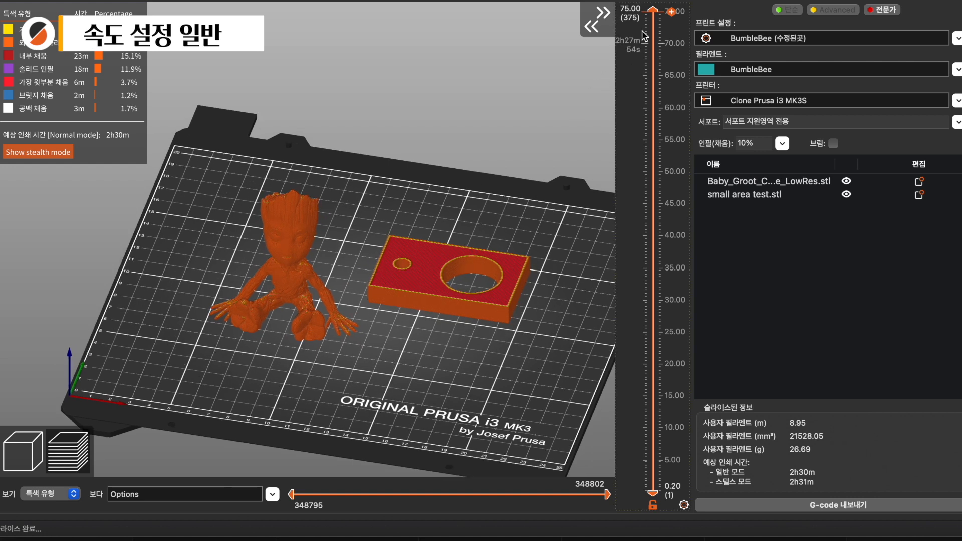
# - Lower the preview's upper layer limit to the Groot's lower legs to expose the walls and infill inside the legs and hands
pyautogui.moveTo(655, 11); pyautogui.dragTo(653, 291)
pyautogui.moveTo(453, 303); pyautogui.dragTo(412, 205)
pyautogui.scroll(8, 413, 204)
pyautogui.moveTo(412, 205); pyautogui.dragTo(401, 40, button='right')
pyautogui.moveTo(653, 292); pyautogui.dragTo(653, 466)
pyautogui.moveTo(346, 389); pyautogui.dragTo(341, 347)
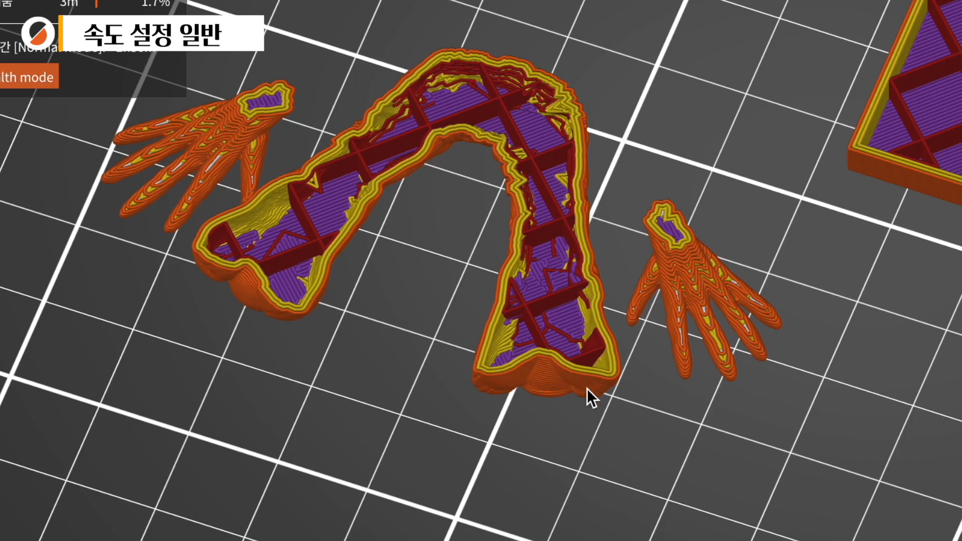
pyautogui.scroll(2, 379, 332)
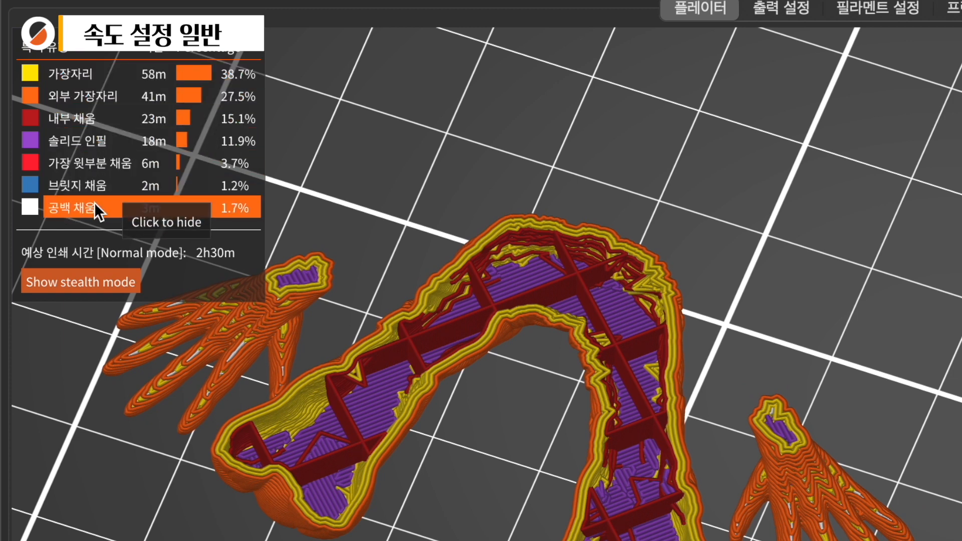
# - Examine the feature-type colours in the cross-sections of the Groot's body, legs and wrists from several angles
pyautogui.moveTo(760, 257)
pyautogui.mouseDown()
pyautogui.moveTo(758, 226)
pyautogui.moveTo(760, 245)
pyautogui.mouseUp()
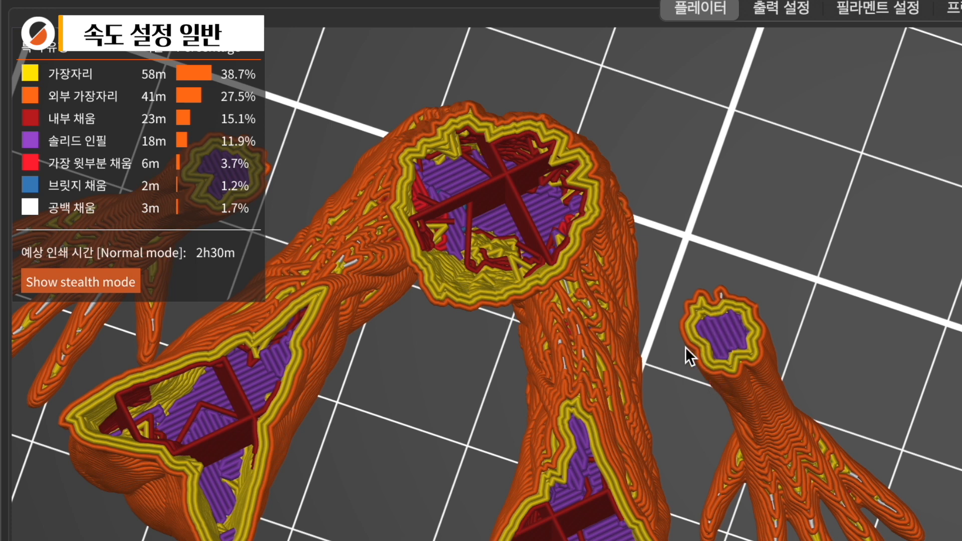
pyautogui.moveTo(745, 314); pyautogui.dragTo(718, 269)
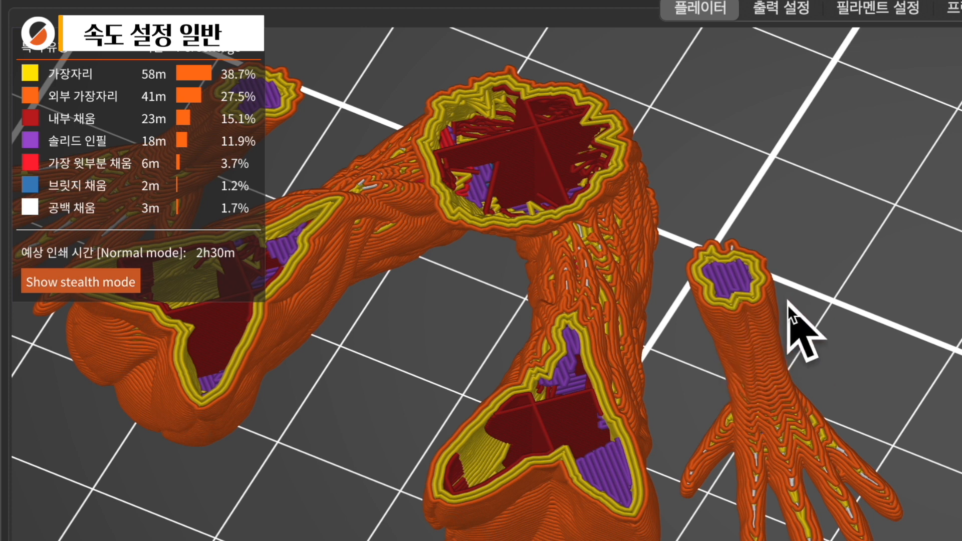
pyautogui.moveTo(811, 300); pyautogui.dragTo(839, 308)
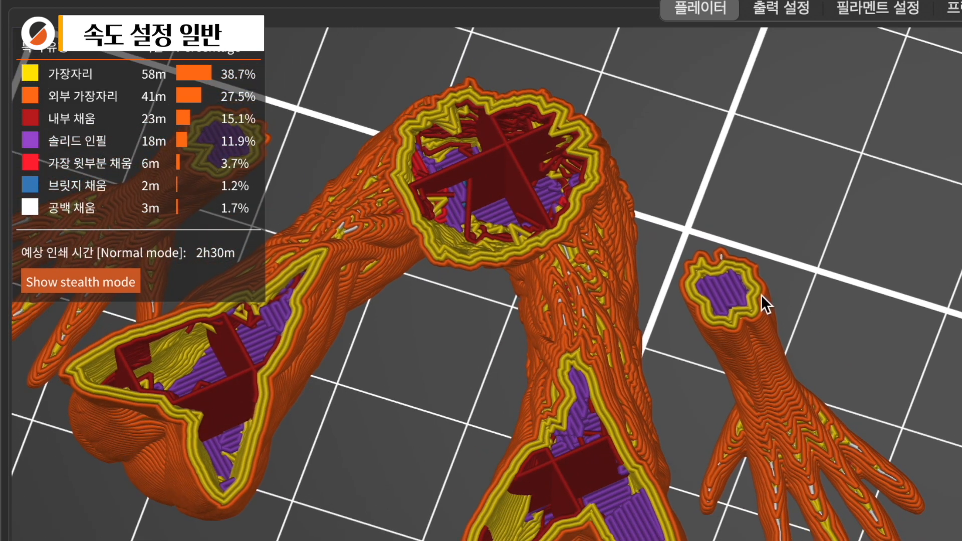
pyautogui.scroll(-5, 851, 323)
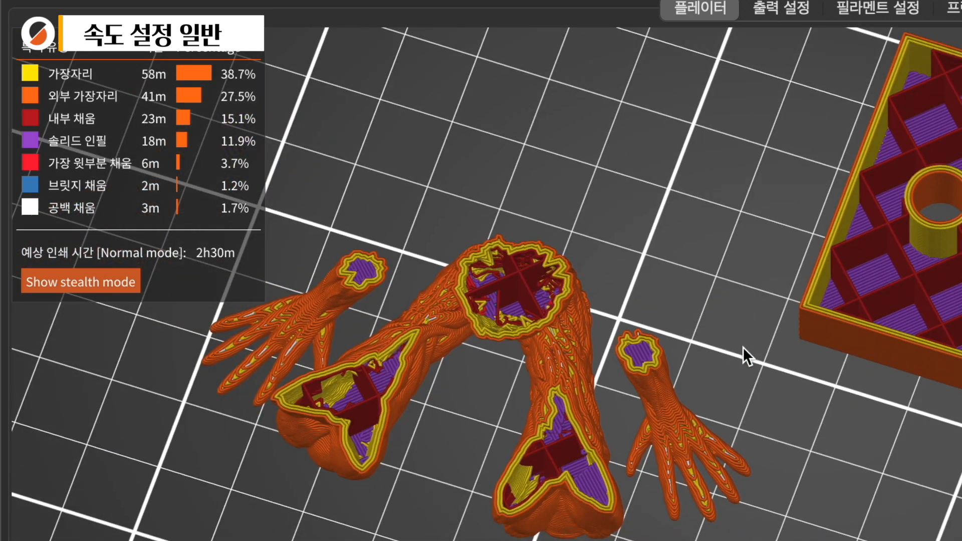
pyautogui.moveTo(745, 332); pyautogui.dragTo(748, 332)
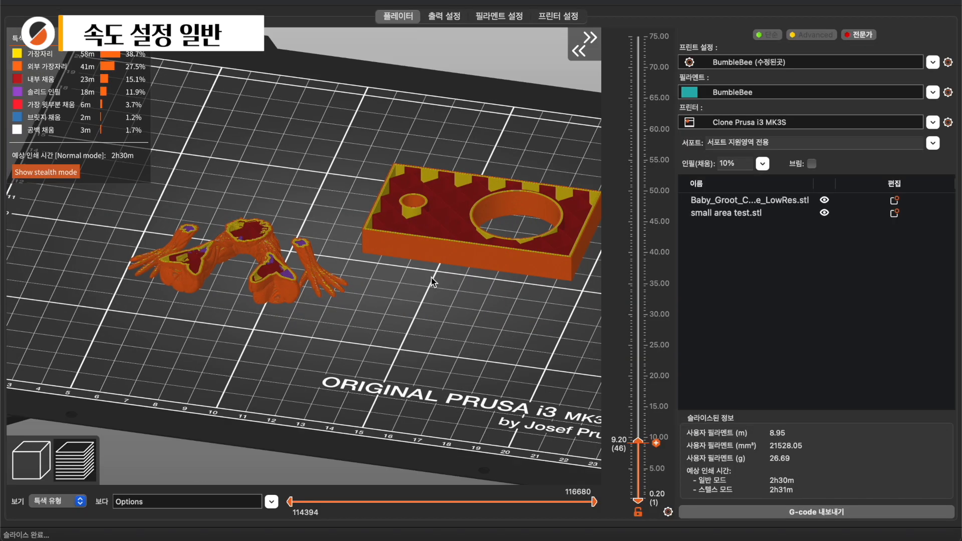
# - Colour the sliced preview by speed (속도) and restore the full layer range up to 75.00 mm
pyautogui.scroll(-3, 432, 276)
pyautogui.click(69, 513)
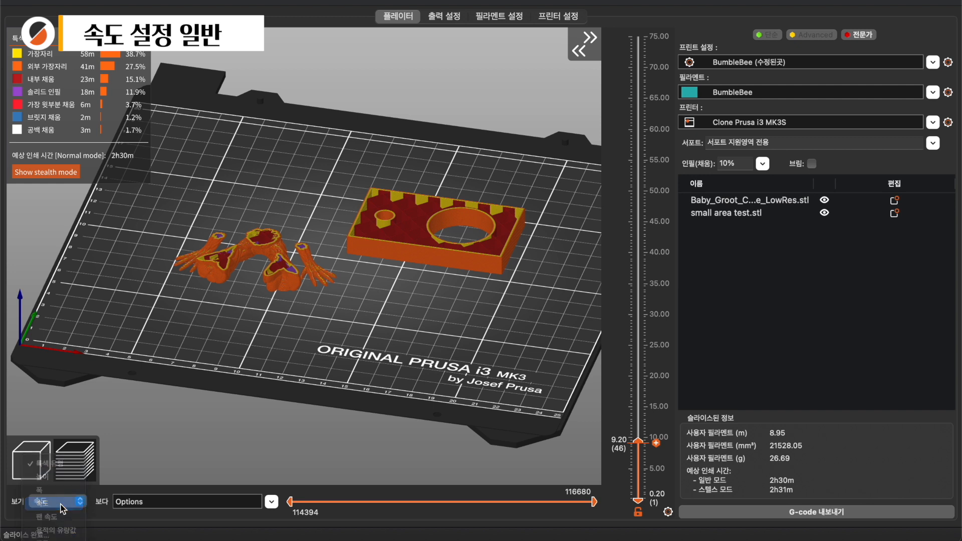
pyautogui.click(43, 503)
pyautogui.moveTo(638, 441); pyautogui.dragTo(638, 35)
pyautogui.moveTo(420, 323); pyautogui.dragTo(453, 345)
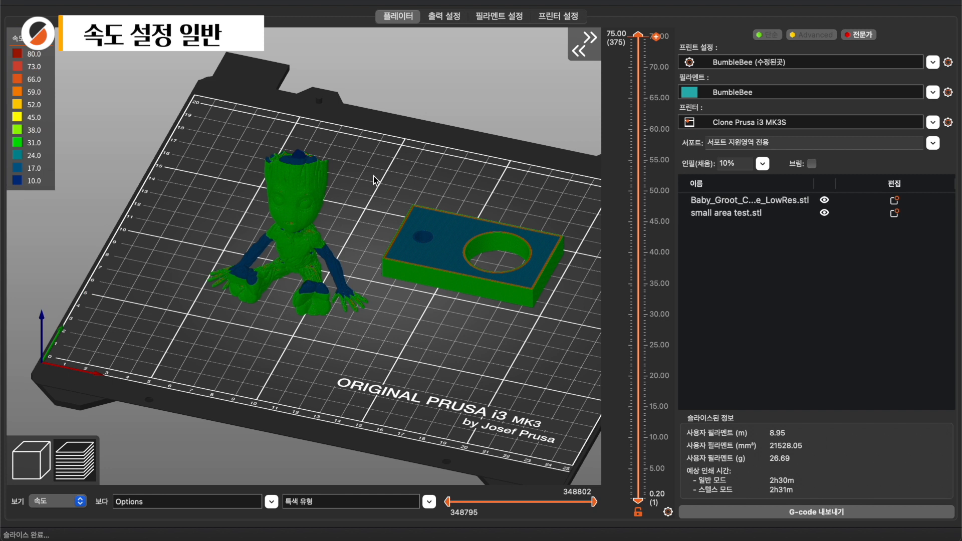
# - Inspect the speed colours on the Groot's head, arms and feet from the front and the side
pyautogui.scroll(5, 374, 176)
pyautogui.moveTo(374, 179); pyautogui.dragTo(458, 227, button='middle')
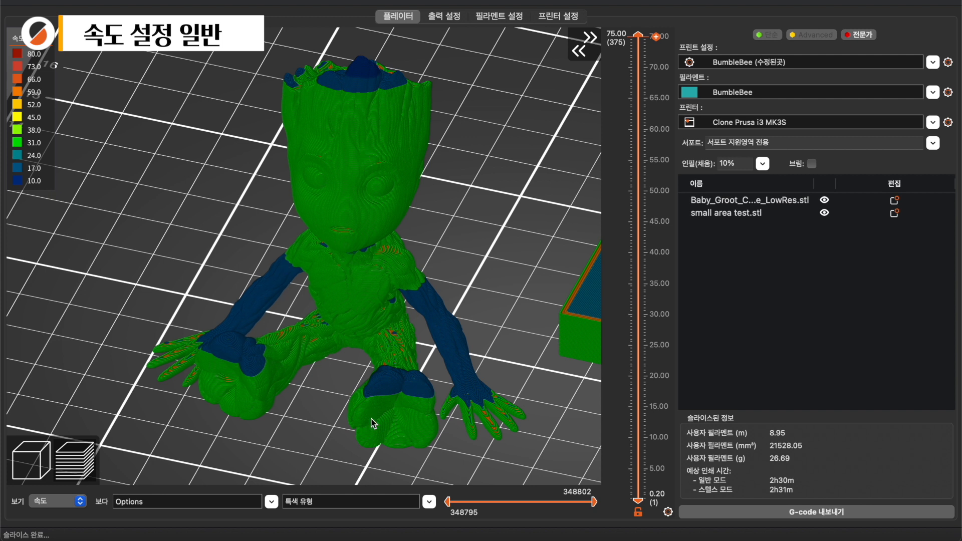
pyautogui.moveTo(486, 321); pyautogui.dragTo(408, 319)
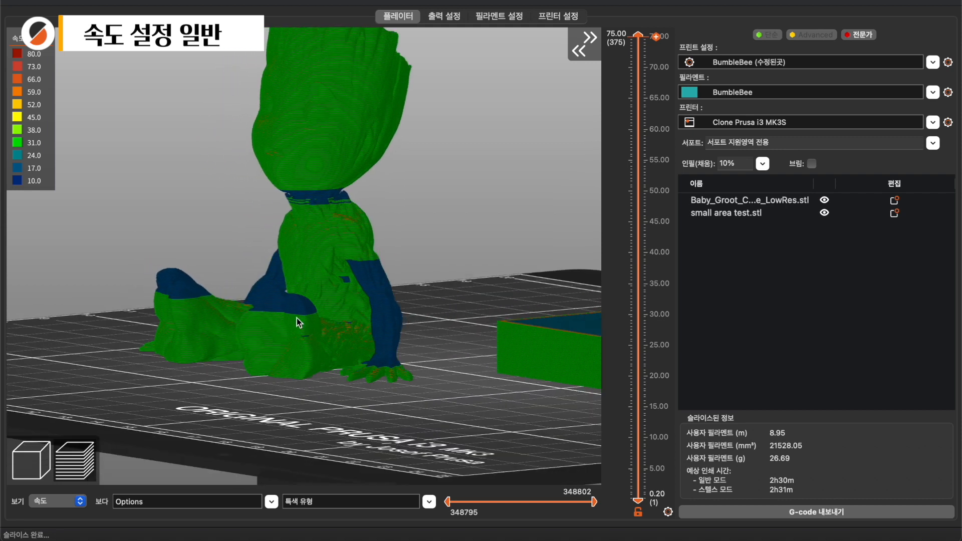
pyautogui.moveTo(429, 273); pyautogui.dragTo(379, 279)
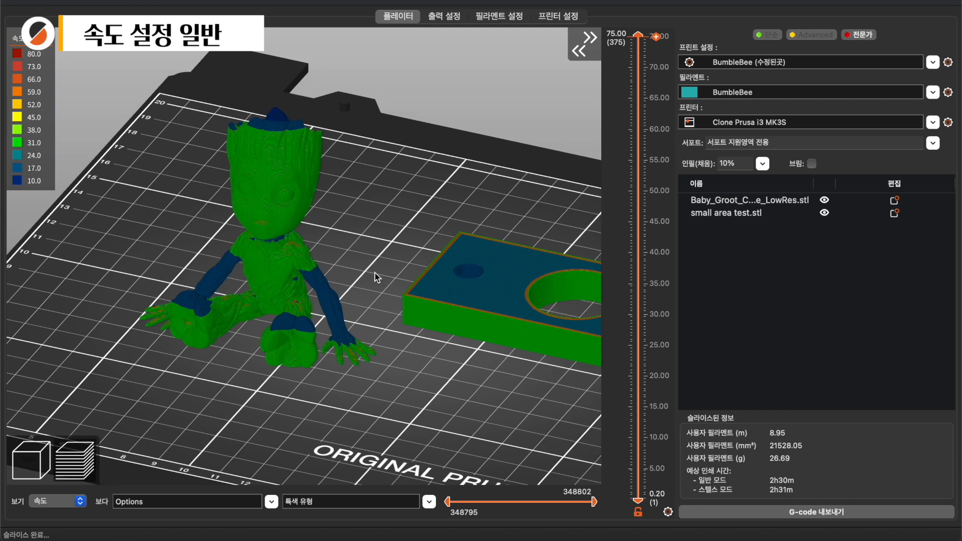
# - Compare the perimeter speed in the print settings with the speed colours of the Groot's head cut at 41.40 mm
pyautogui.press('super+2')
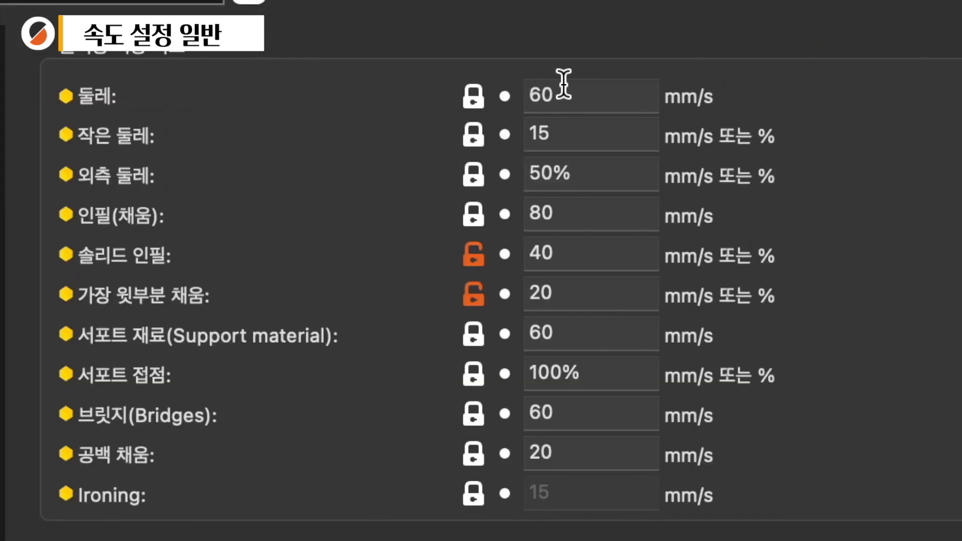
pyautogui.doubleClick(582, 93)
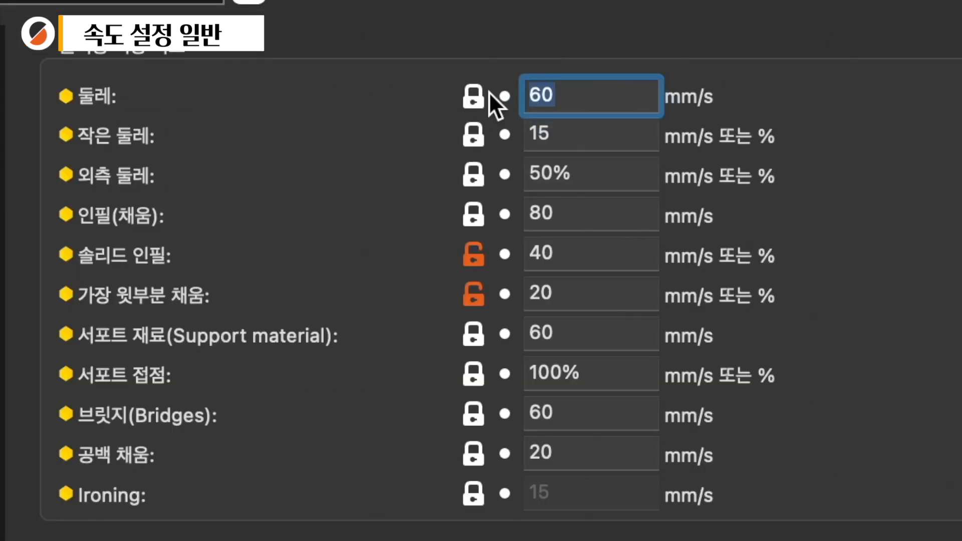
pyautogui.press('super+1')
pyautogui.scroll(5, 329, 258)
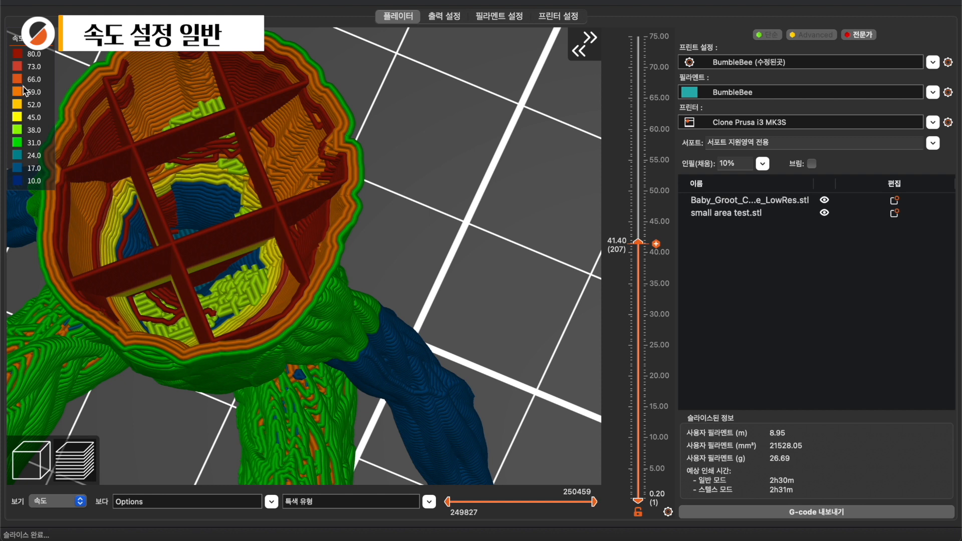
pyautogui.press('super+2')
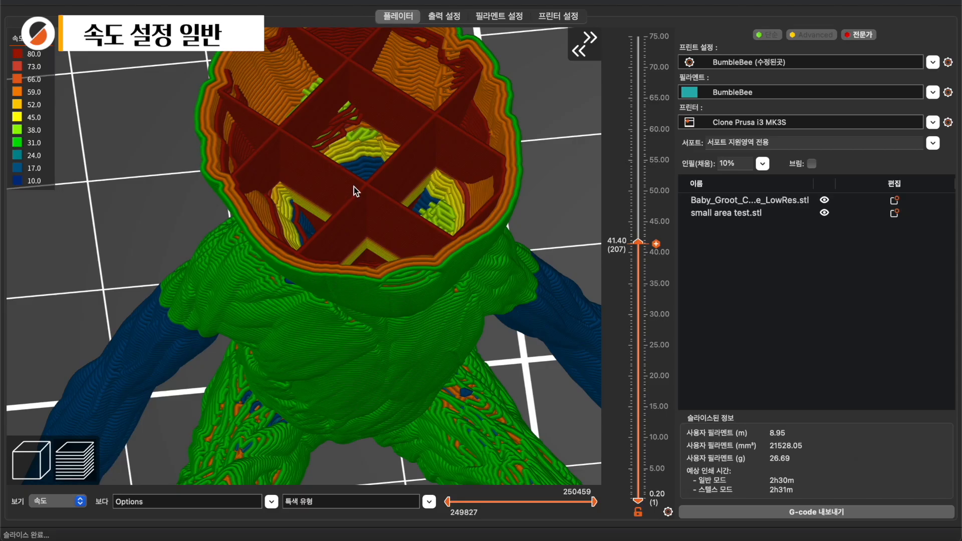
pyautogui.click(446, 16)
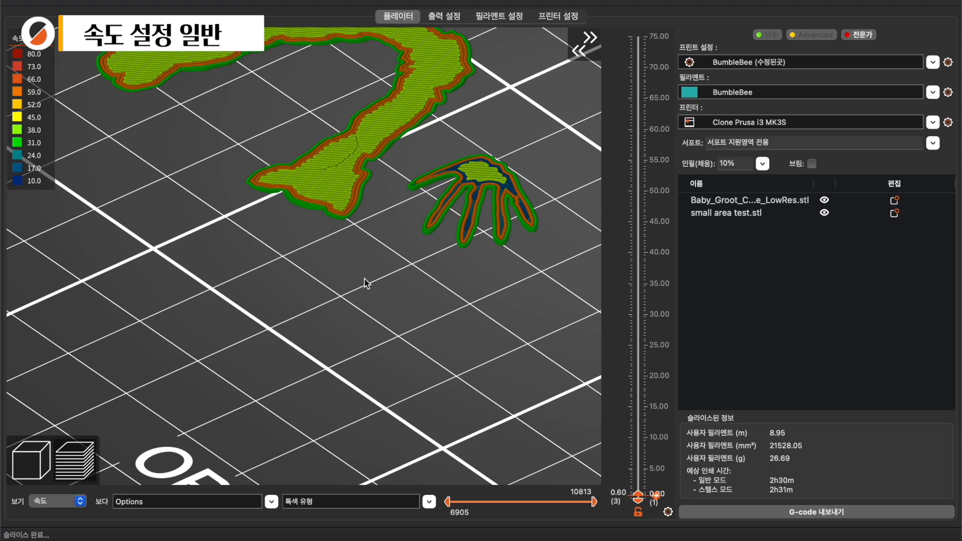
# - Examine the Groot's lowest layers, raise the upper layer limit to 7.40 mm and inspect the small-perimeter speed at the wrist
pyautogui.scroll(5, 365, 308)
pyautogui.scroll(5, 437, 209)
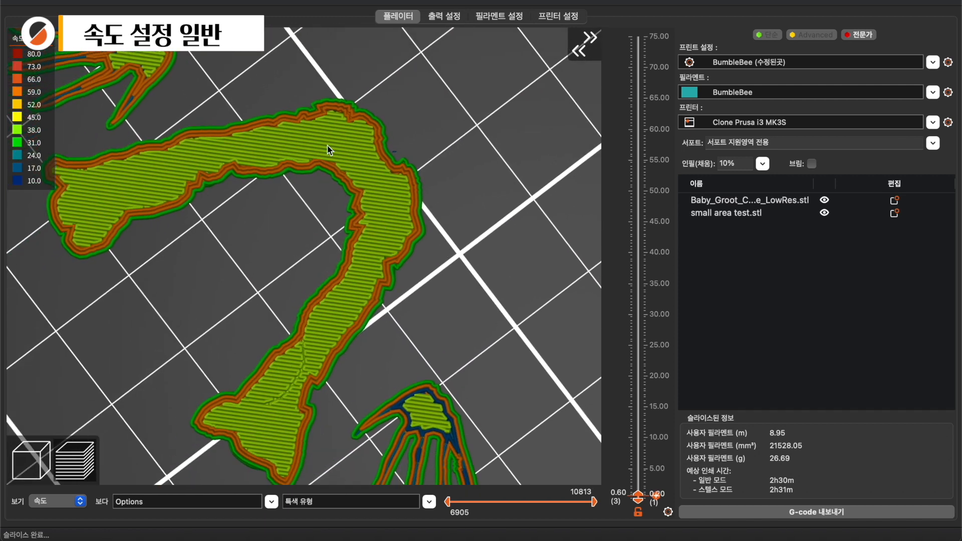
pyautogui.moveTo(639, 495); pyautogui.dragTo(639, 452)
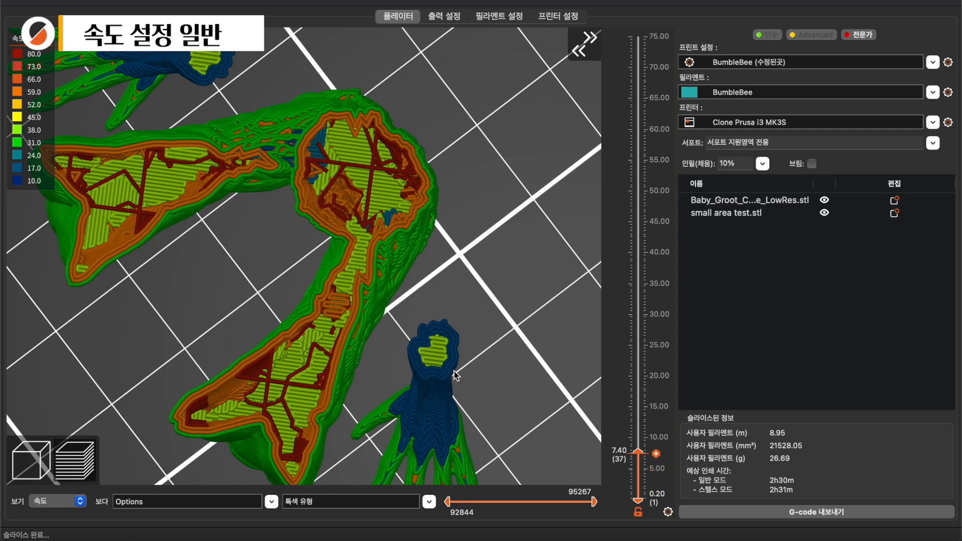
pyautogui.moveTo(509, 344); pyautogui.dragTo(507, 328)
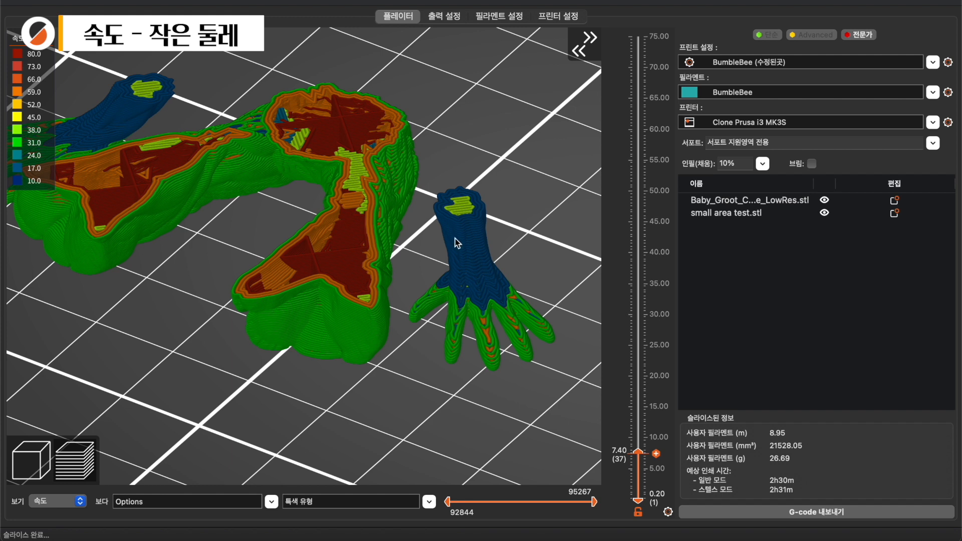
pyautogui.scroll(4, 456, 240)
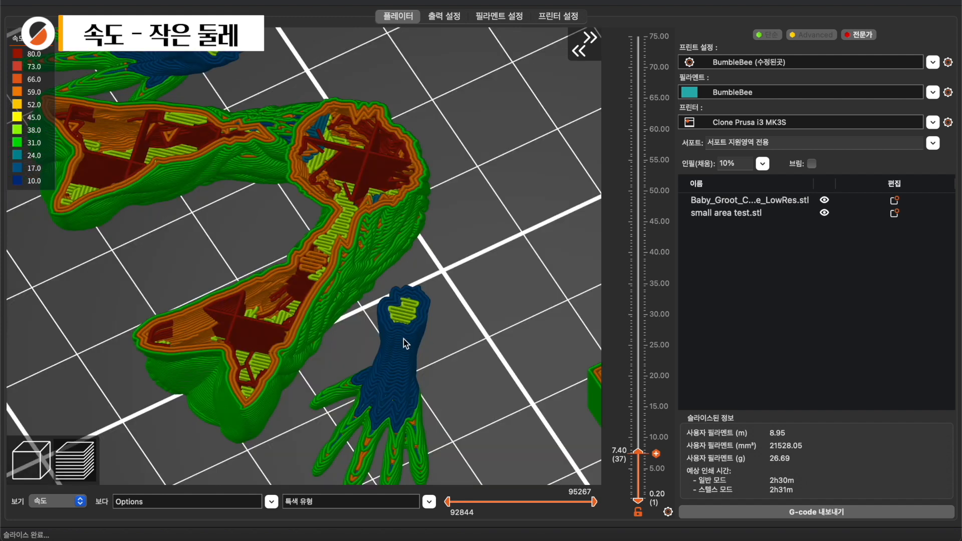
# - Compare the small-perimeter speed (작은 둘레) in the print settings with the speed colours of the Groot's wrist and hand
pyautogui.scroll(4, 457, 284)
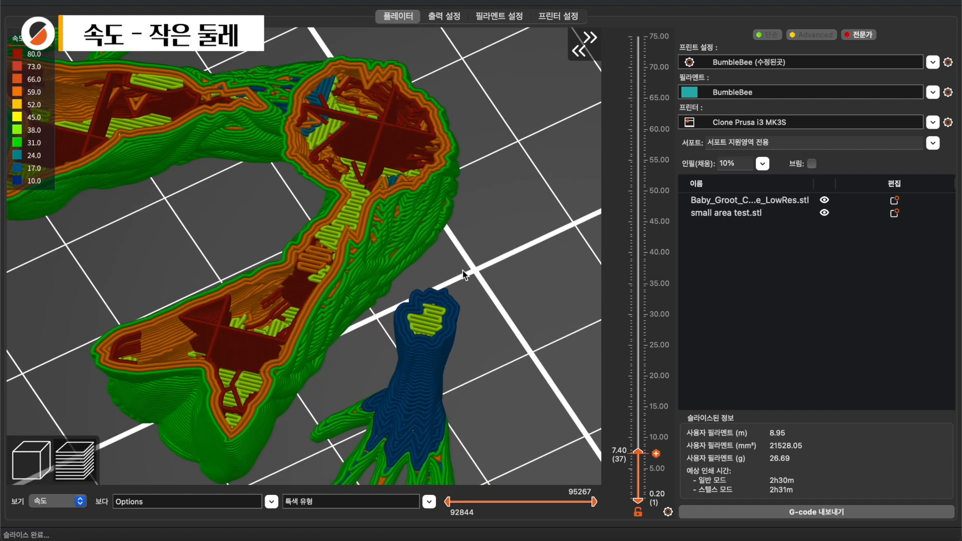
pyautogui.moveTo(465, 275); pyautogui.dragTo(444, 183, button='right')
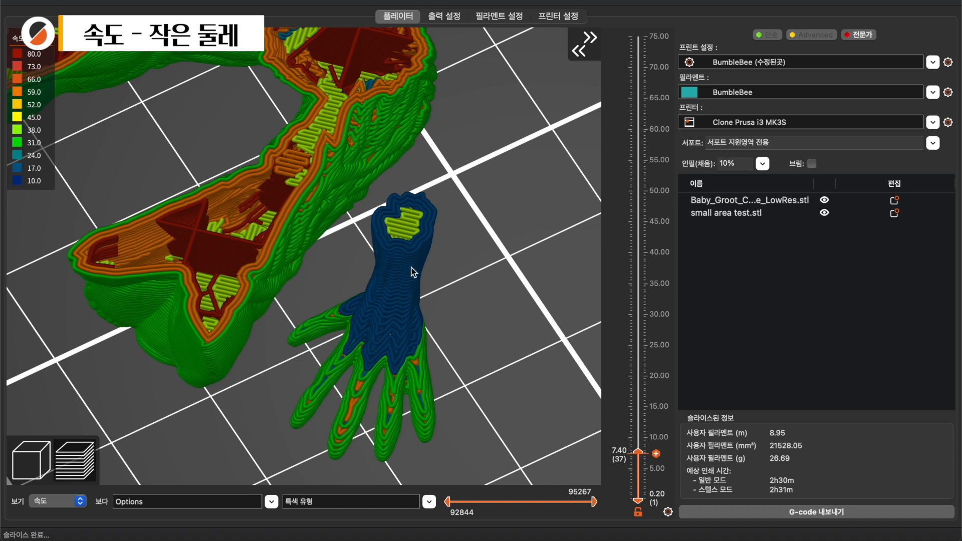
pyautogui.click(445, 16)
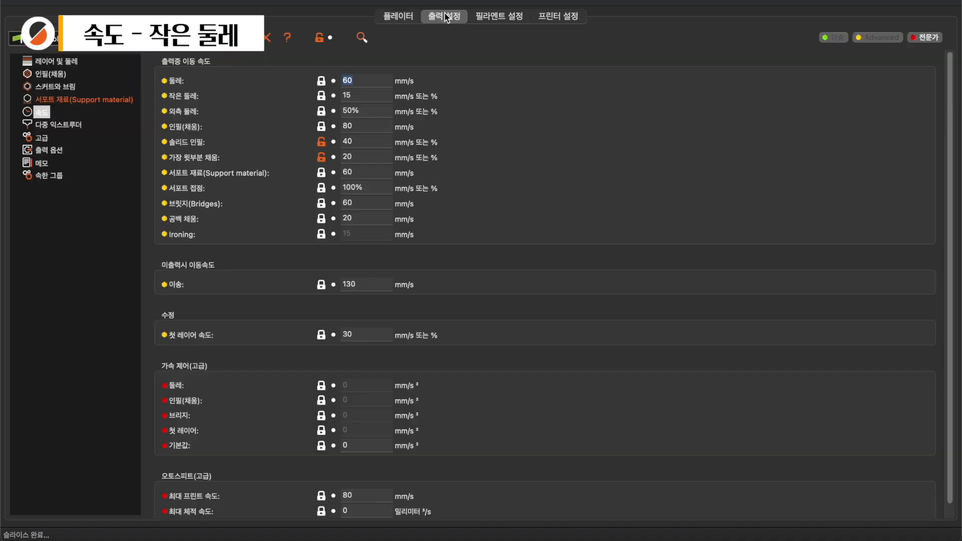
pyautogui.press('Tab')
pyautogui.click(400, 17)
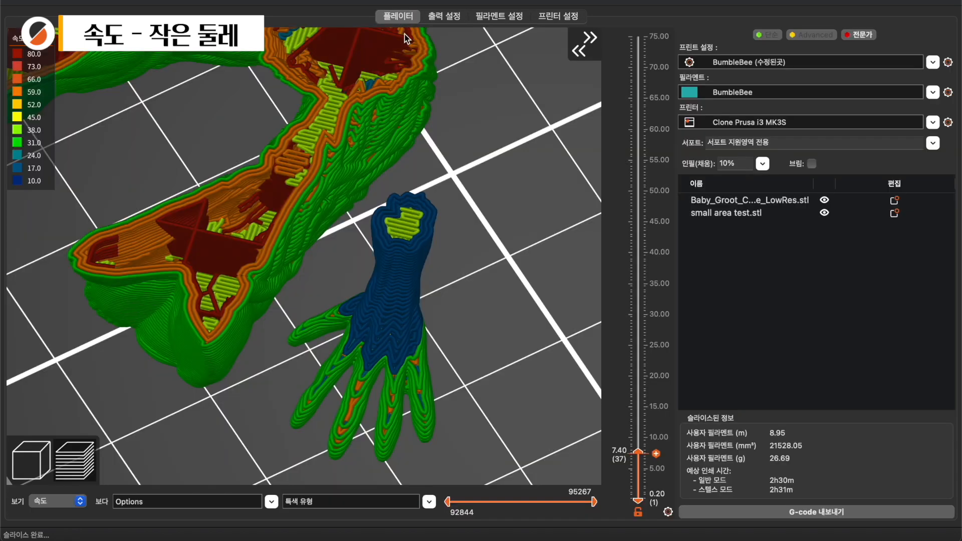
# - Lower the upper layer limit to 3.40 mm and inspect the speed colours around the test block's small and large holes
pyautogui.scroll(-8, 512, 317)
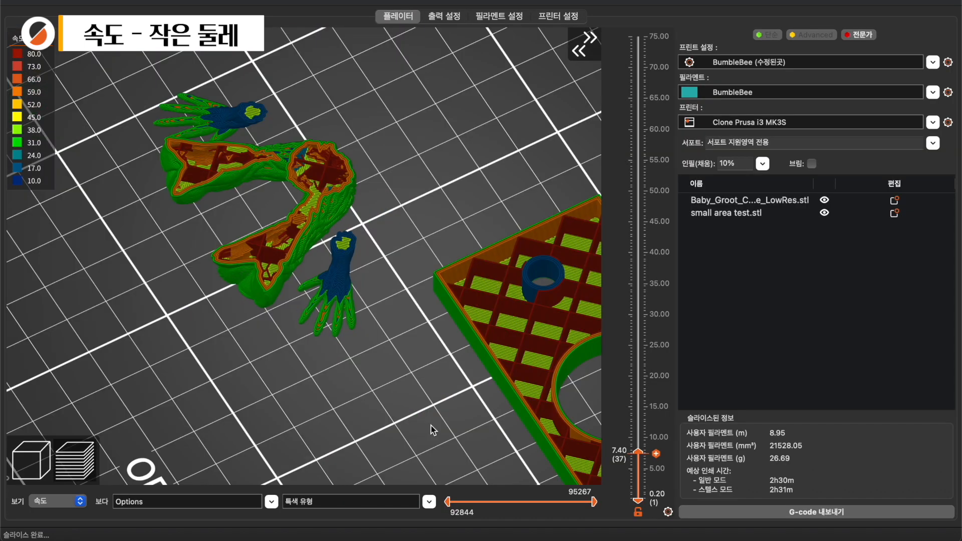
pyautogui.scroll(5, 448, 286)
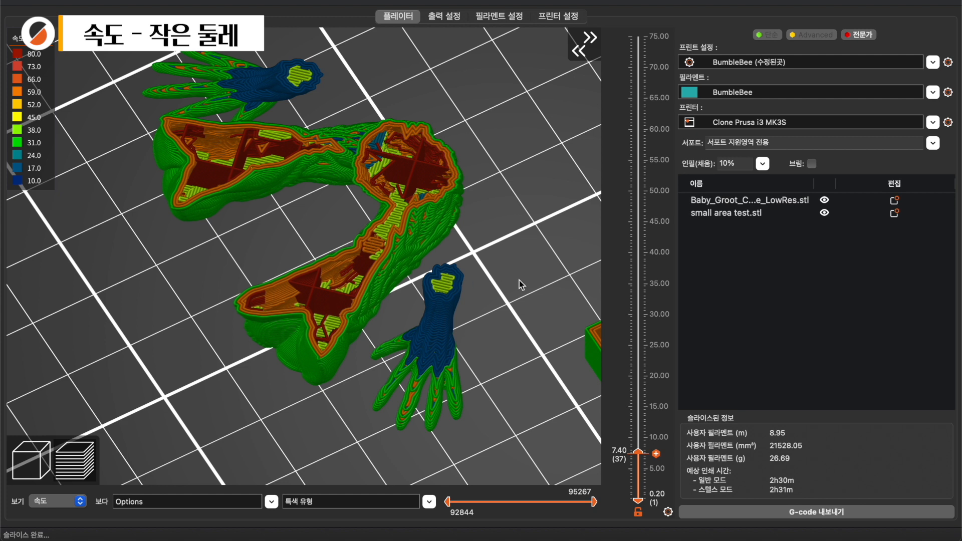
pyautogui.moveTo(520, 314); pyautogui.dragTo(81, 192, button='middle')
pyautogui.scroll(-9, 299, 310)
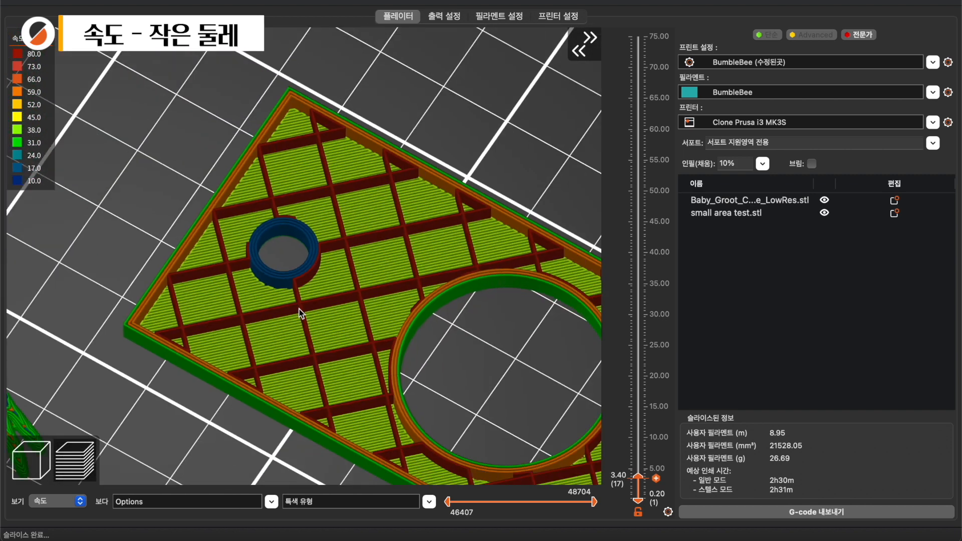
pyautogui.scroll(10, 299, 310)
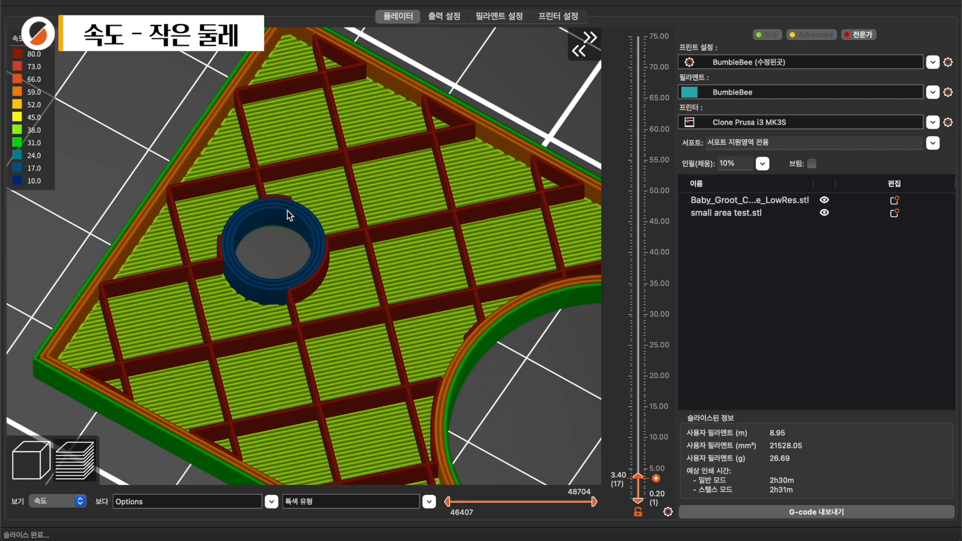
pyautogui.scroll(-4, 341, 279)
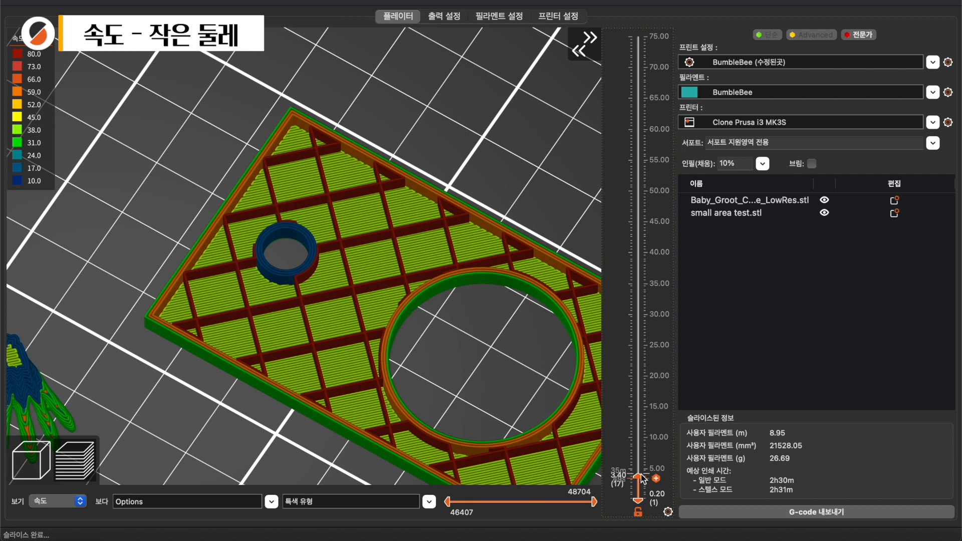
# - Lower the upper layer limit to the first layer at 0.20 mm and inspect the speed colours around the test block's holes
pyautogui.scroll(2, 643, 481)
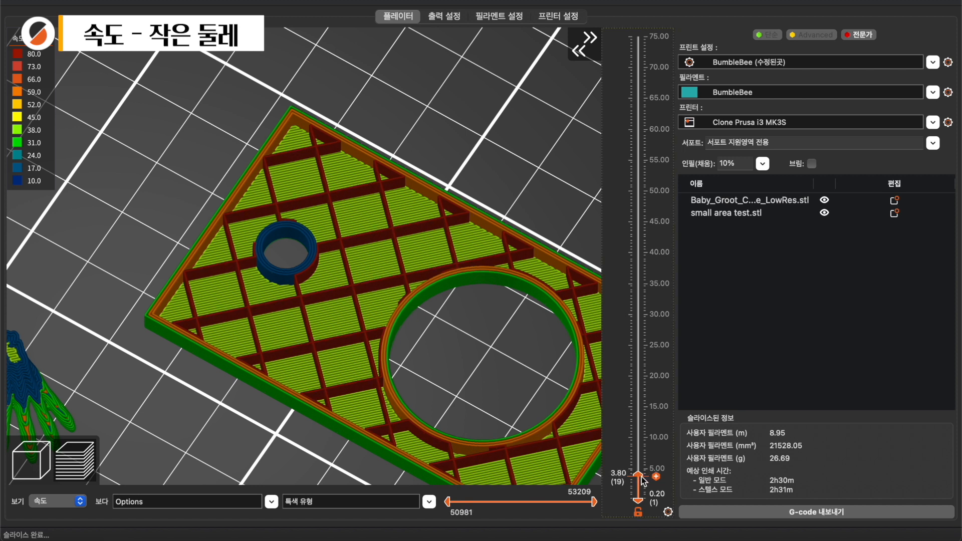
pyautogui.scroll(-18, 642, 482)
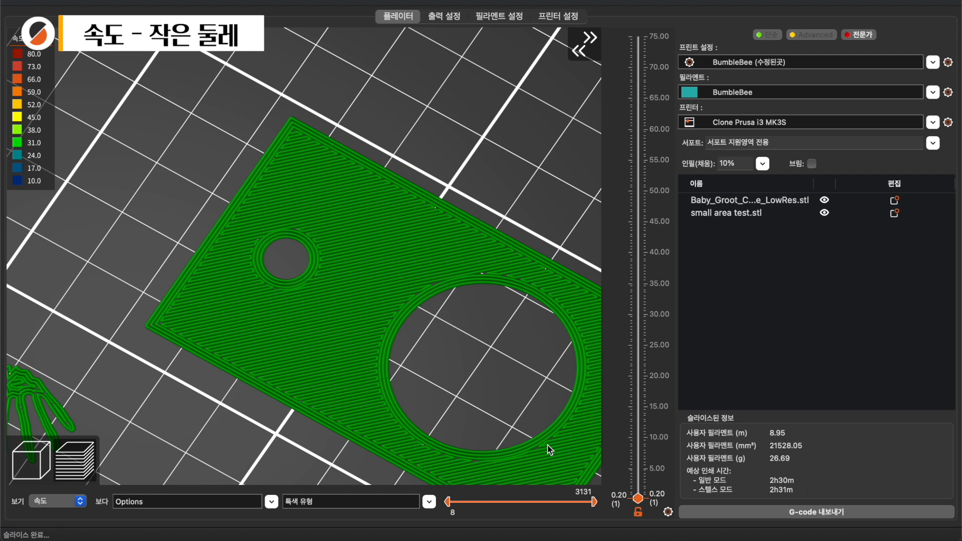
pyautogui.scroll(-2, 518, 401)
pyautogui.scroll(1, 518, 401)
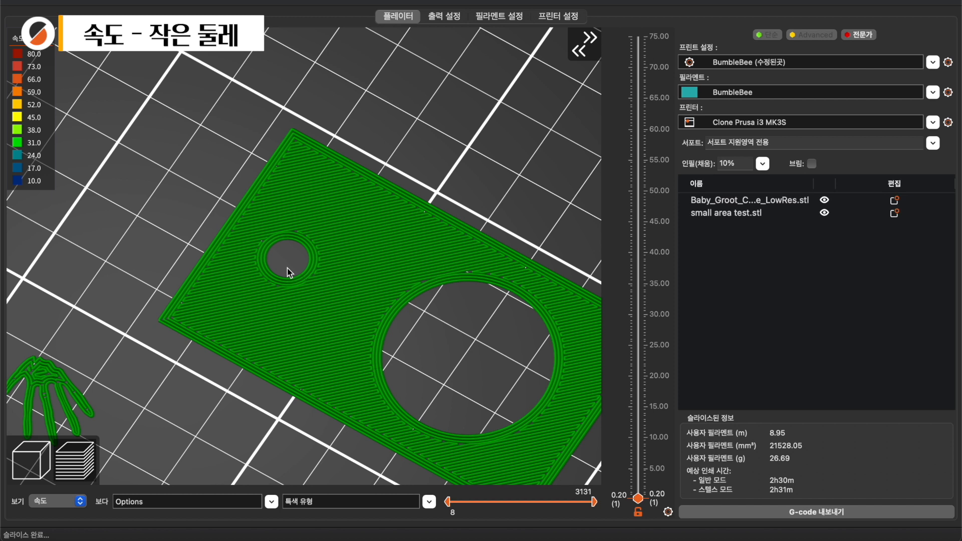
pyautogui.scroll(4, 287, 266)
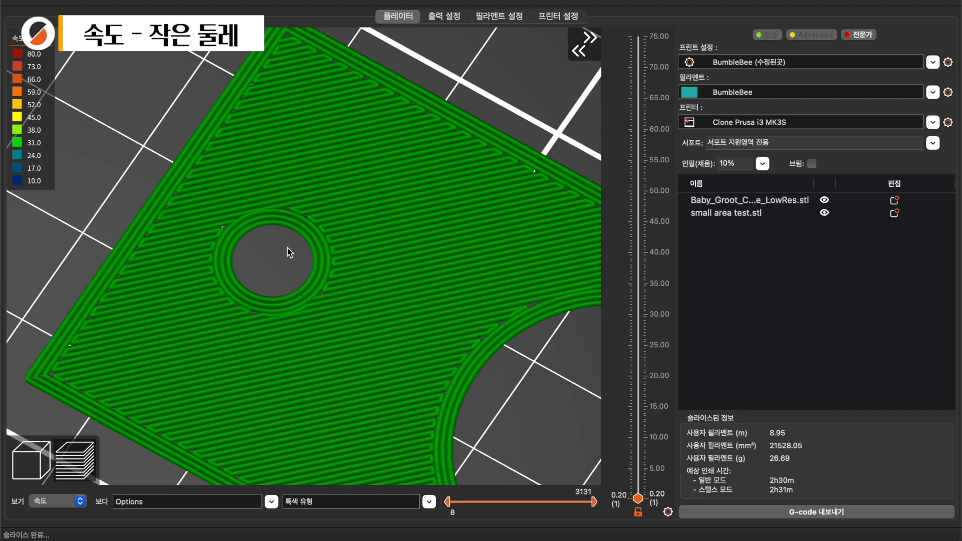
pyautogui.scroll(-5, 263, 252)
pyautogui.moveTo(443, 290)
pyautogui.mouseDown()
pyautogui.moveTo(447, 277)
pyautogui.moveTo(449, 292)
pyautogui.mouseUp()
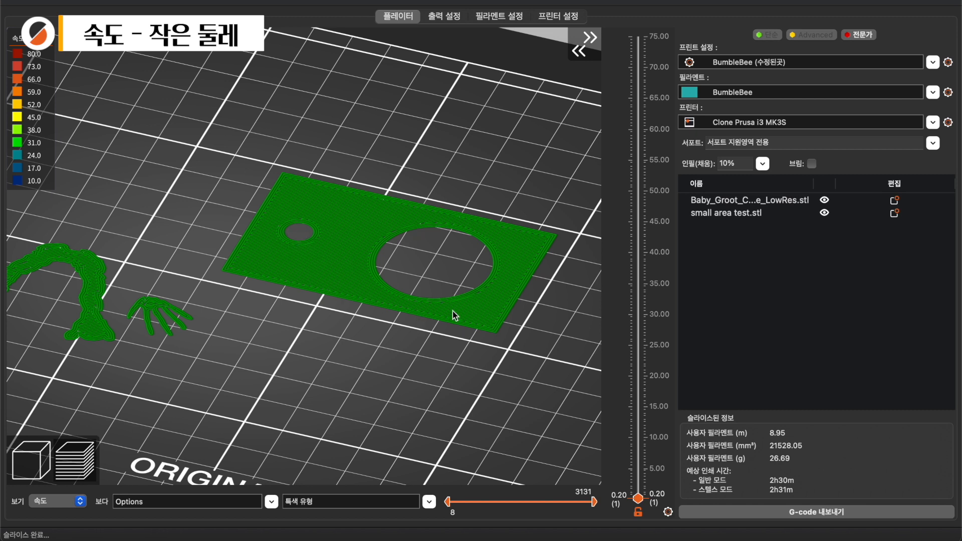
# - Review the travel speed (이송) and the first layer speed (첫 레이어 속도) in the print settings
pyautogui.click(454, 20)
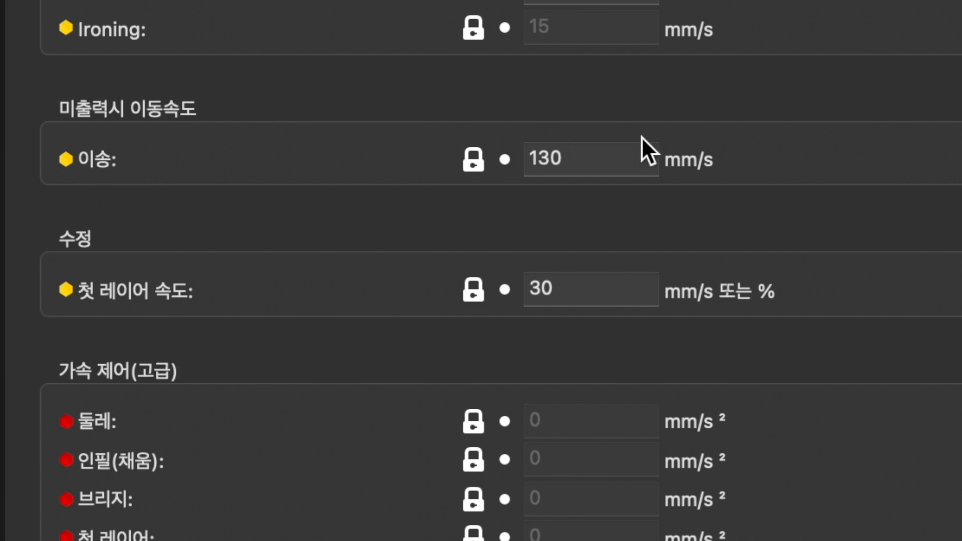
pyautogui.click(580, 146)
pyautogui.doubleClick(624, 165)
pyautogui.click(291, 289)
pyautogui.click(598, 285)
pyautogui.doubleClick(595, 287)
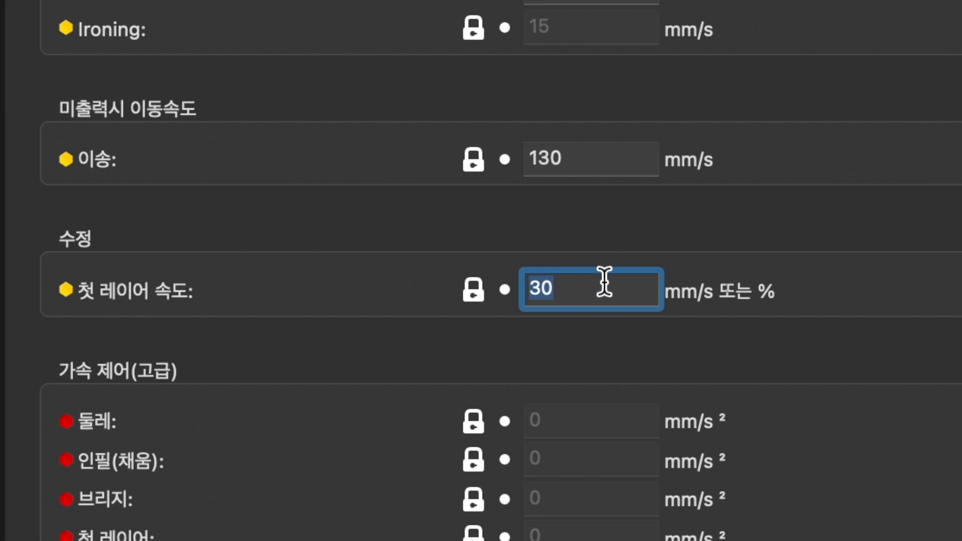
pyautogui.click(604, 282)
# - Review the acceleration control values (가속 제어) in the print settings and open the printer's machine limits (머신 한계설정)
pyautogui.scroll(-5, 288, 92)
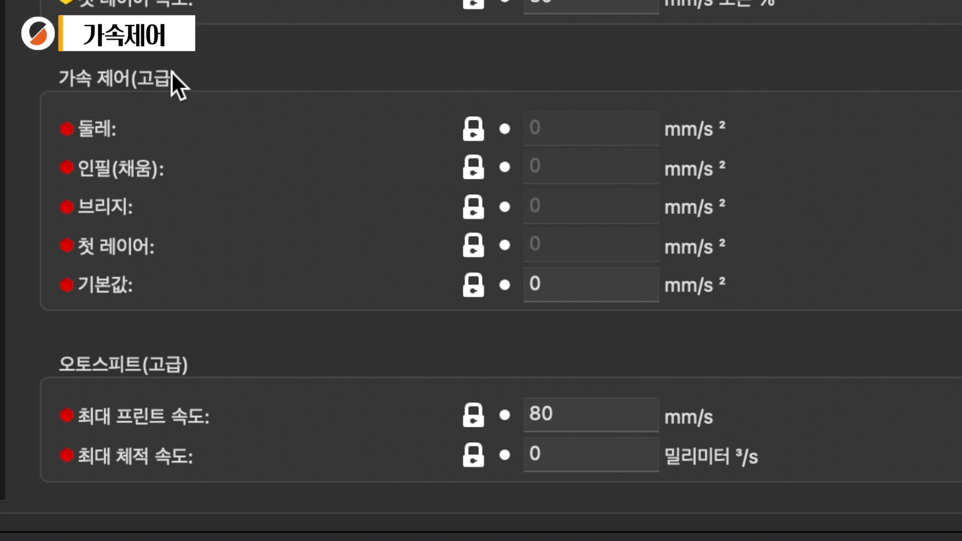
pyautogui.click(556, 282)
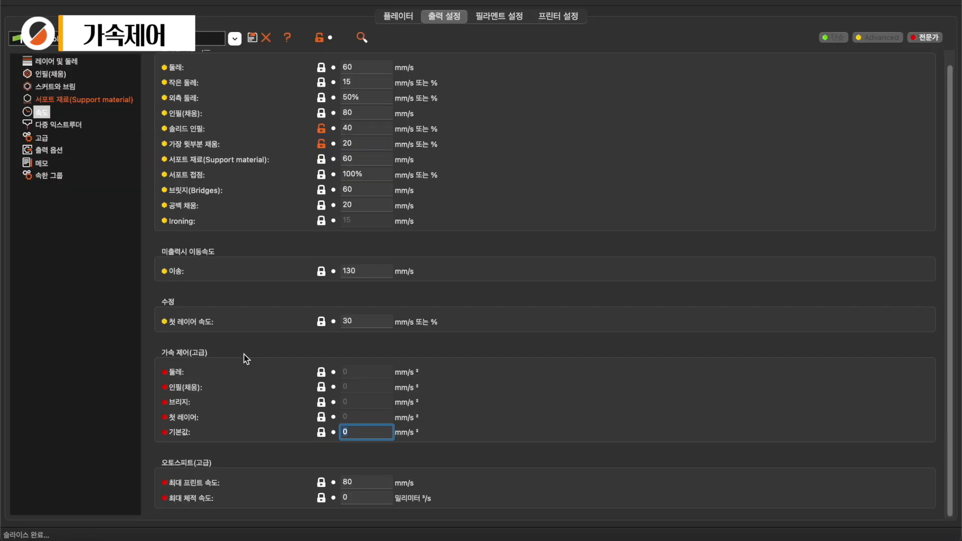
pyautogui.click(555, 14)
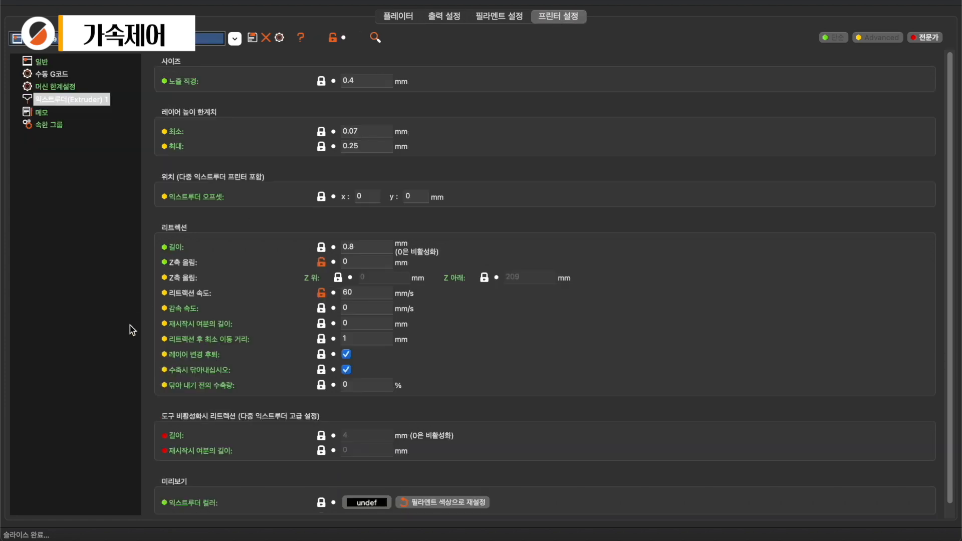
pyautogui.click(56, 87)
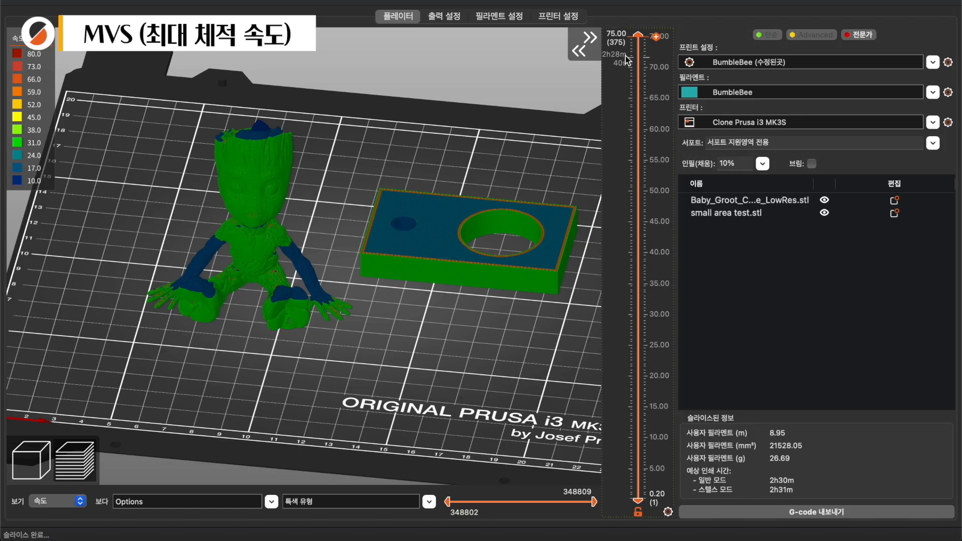
# - Lower the upper layer limit to 57.60 mm and inspect the speed colours inside the Groot's head
pyautogui.moveTo(639, 36); pyautogui.dragTo(630, 144)
pyautogui.moveTo(379, 183)
pyautogui.mouseDown()
pyautogui.moveTo(367, 214)
pyautogui.moveTo(384, 195)
pyautogui.mouseUp()
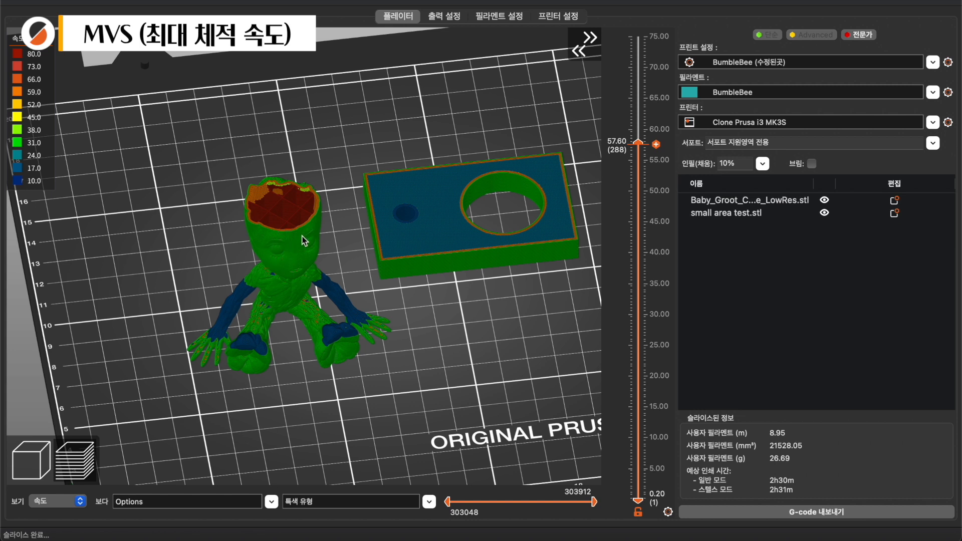
# - Set the maximum volumetric speed (최대 체적 속도) in the print settings to 10 mm³/s
pyautogui.click(444, 17)
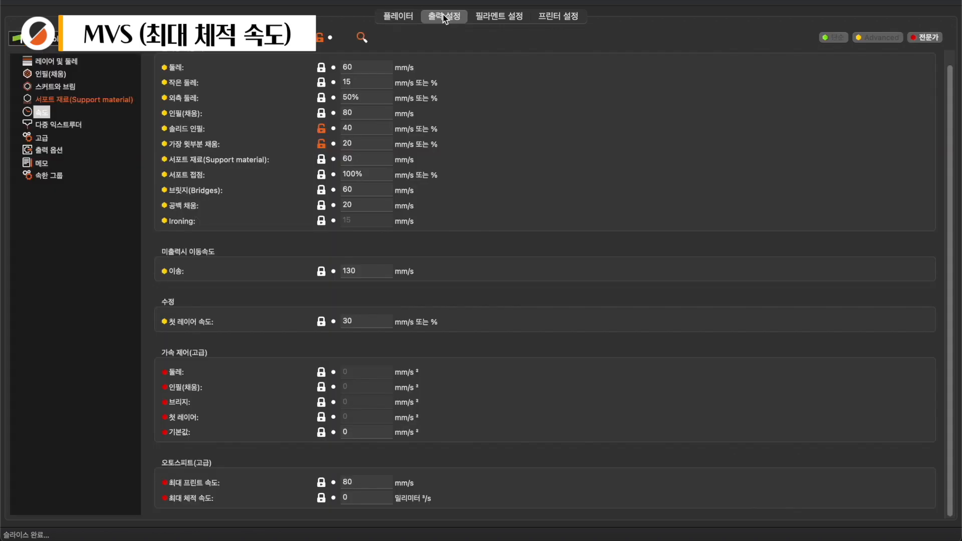
pyautogui.click(369, 498)
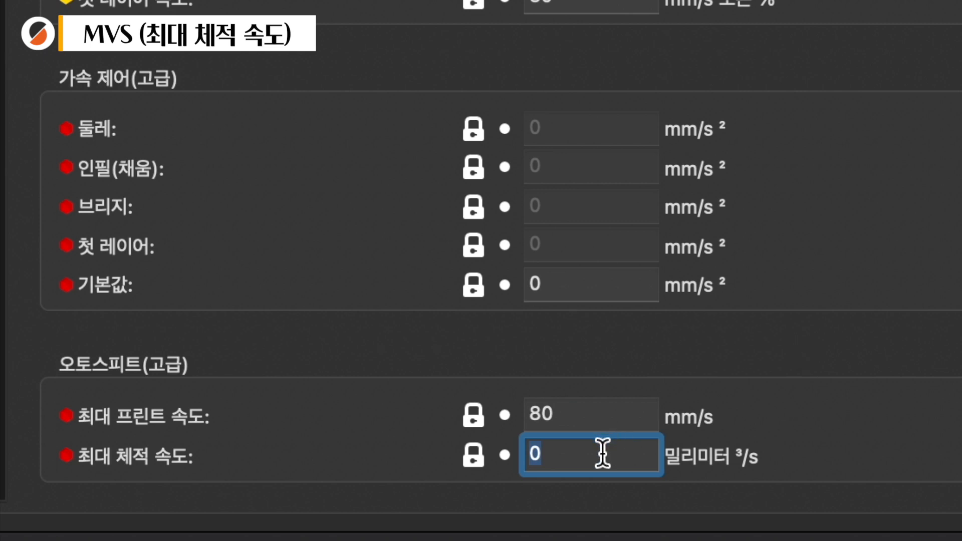
pyautogui.write('10')
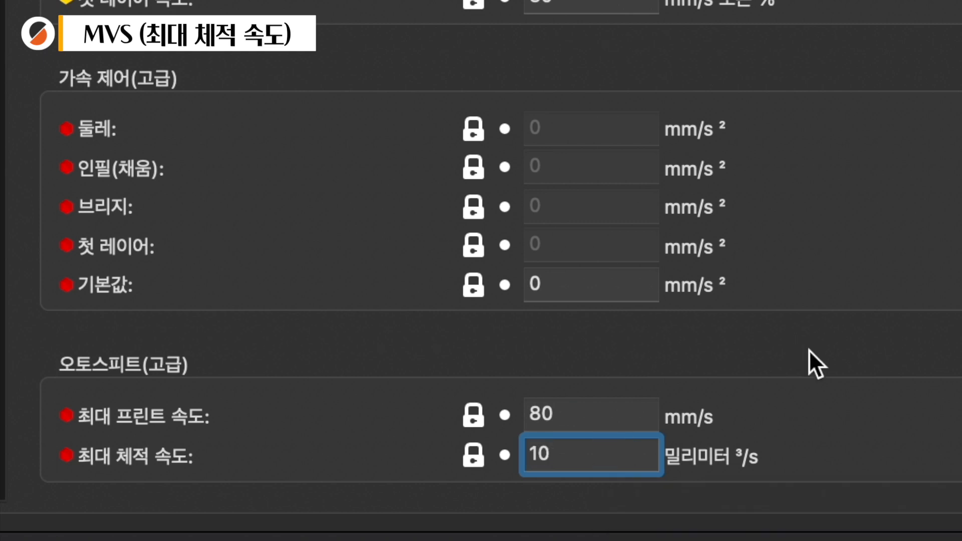
pyautogui.press('Tab')
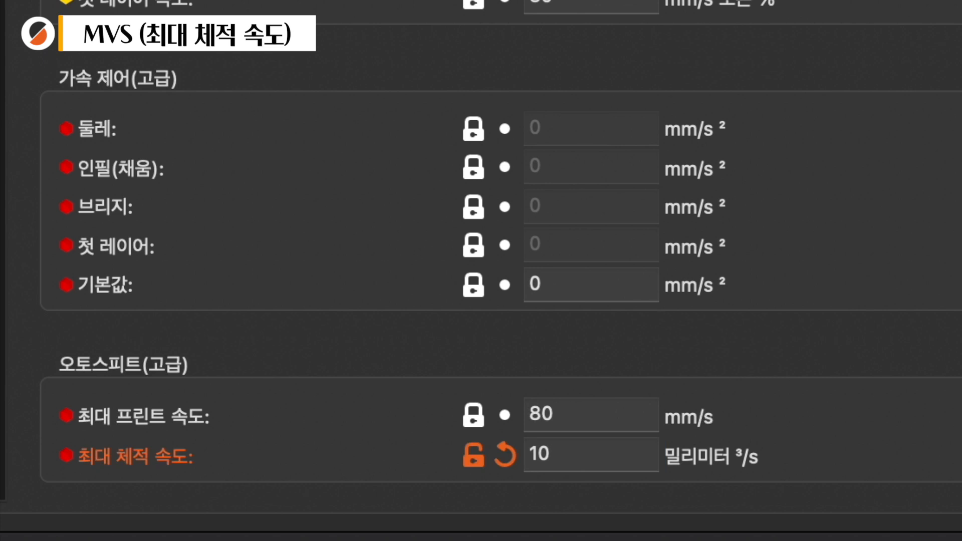
# - Set the layer height (레이어 높이) to 0.4 mm
pyautogui.click(71, 62)
pyautogui.click(370, 79)
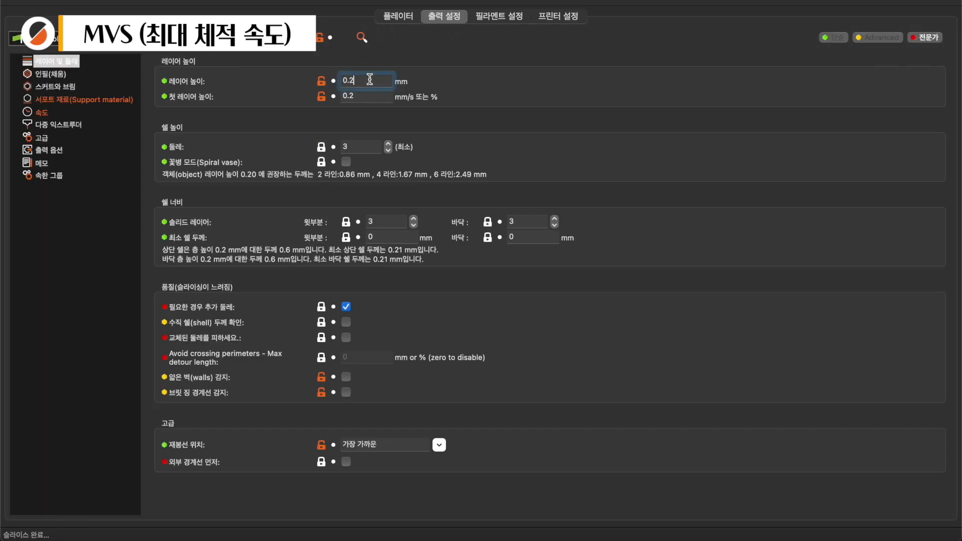
pyautogui.press('BackSpace')
pyautogui.write('4')
# - Set all extrusion widths to 0.8, from the default and first layer through perimeters and infill to support material
pyautogui.click(52, 140)
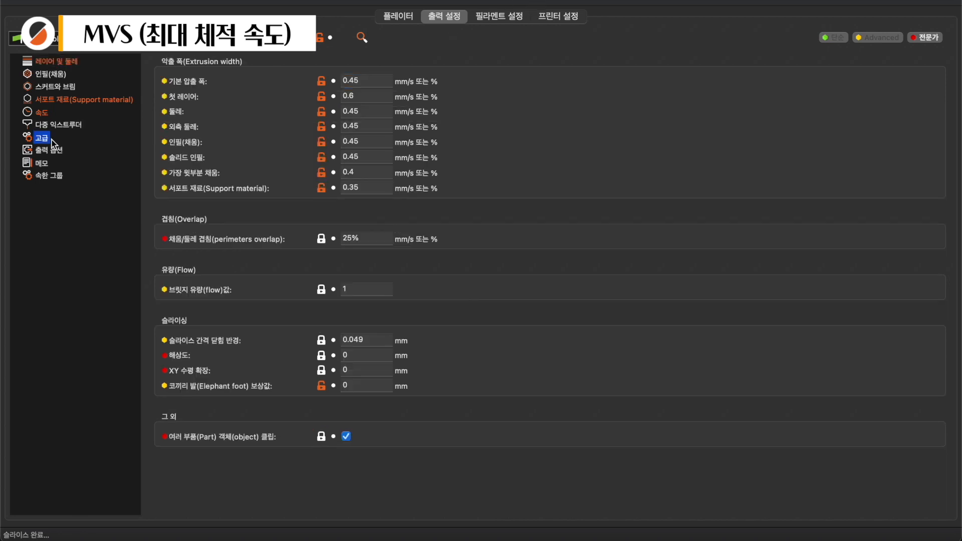
pyautogui.click(376, 80)
pyautogui.click(366, 92)
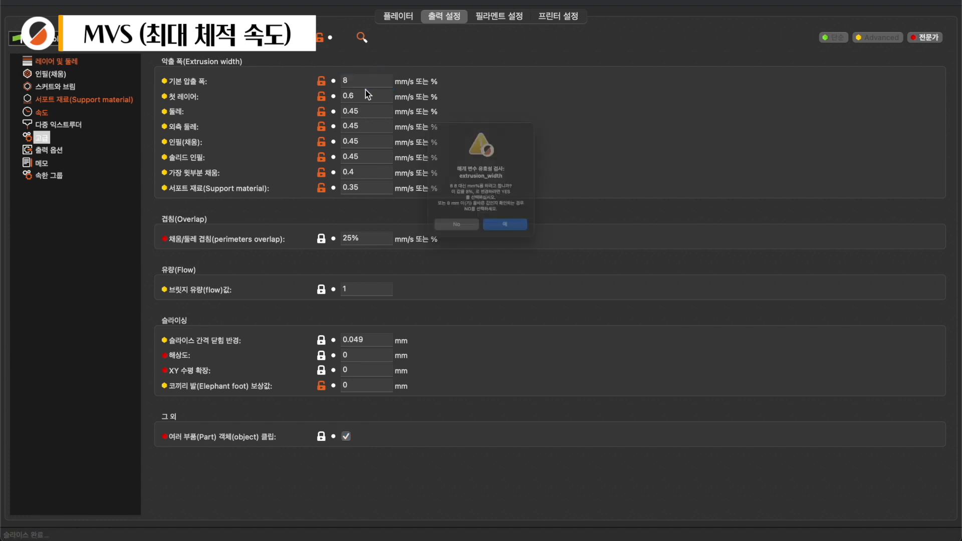
pyautogui.click(448, 251)
pyautogui.doubleClick(365, 81)
pyautogui.write('0.8')
pyautogui.doubleClick(361, 96)
pyautogui.write('0.8')
pyautogui.doubleClick(366, 112)
pyautogui.write('0.8')
pyautogui.doubleClick(370, 126)
pyautogui.write('0.8')
pyautogui.write('0.8')
pyautogui.doubleClick(361, 188)
pyautogui.write('0.8')
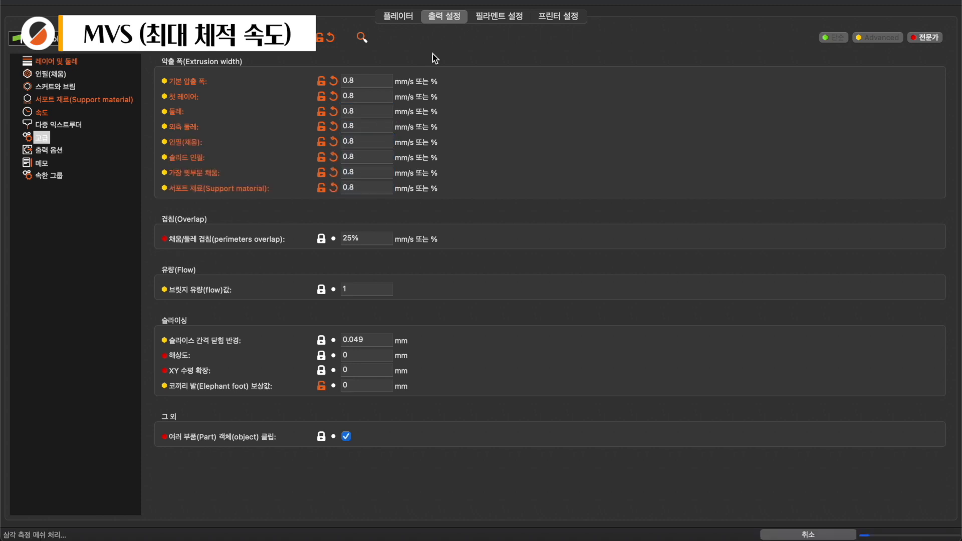
# - Preview the models sliced with the new settings and lower the upper layer limit to 49.80 mm
pyautogui.click(408, 19)
pyautogui.scroll(-5, 283, 105)
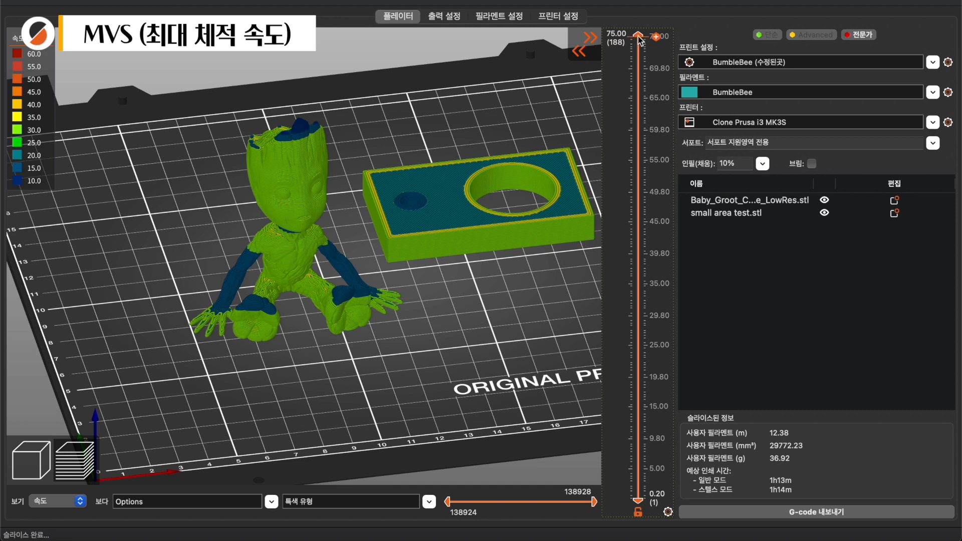
pyautogui.moveTo(639, 38); pyautogui.dragTo(628, 123)
pyautogui.moveTo(627, 124); pyautogui.dragTo(627, 192)
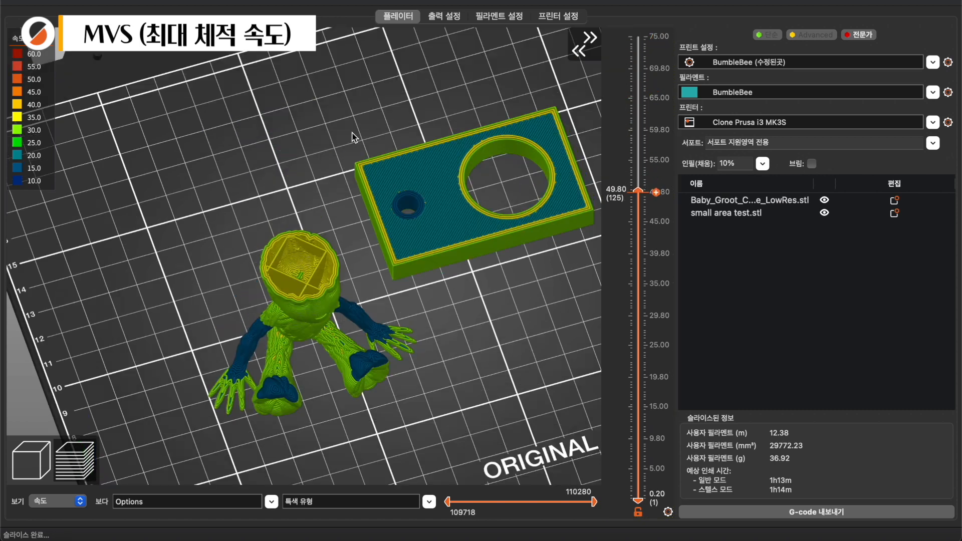
# - Inspect the speed colours of the Groot's cut head and body, and check the maximum volumetric speed in the print settings
pyautogui.scroll(5, 353, 137)
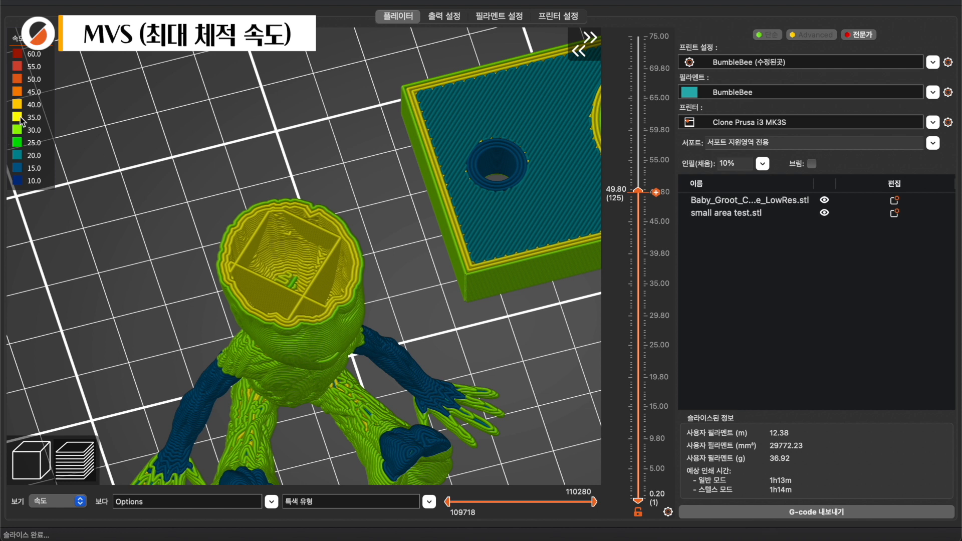
pyautogui.scroll(-5, 369, 266)
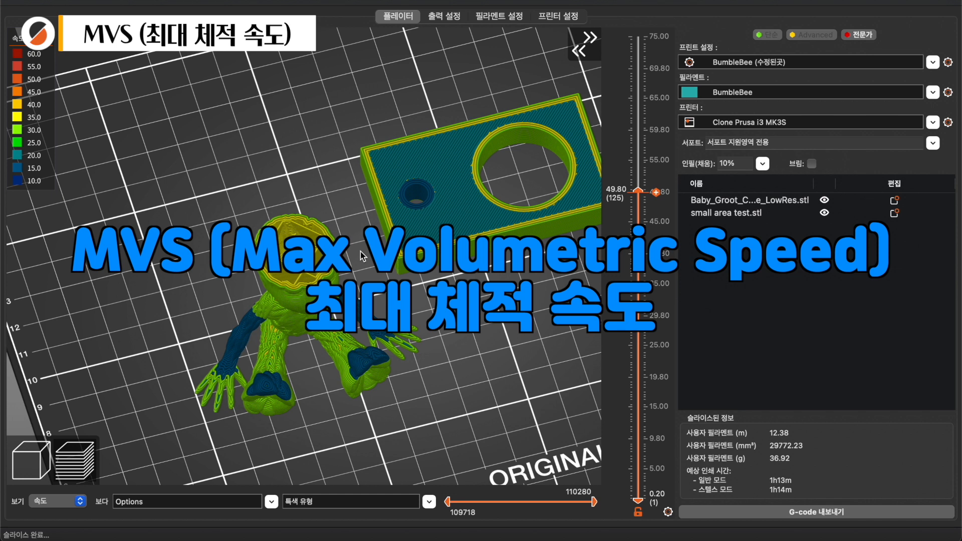
pyautogui.moveTo(377, 284)
pyautogui.mouseDown()
pyautogui.moveTo(360, 272)
pyautogui.moveTo(390, 280)
pyautogui.mouseUp()
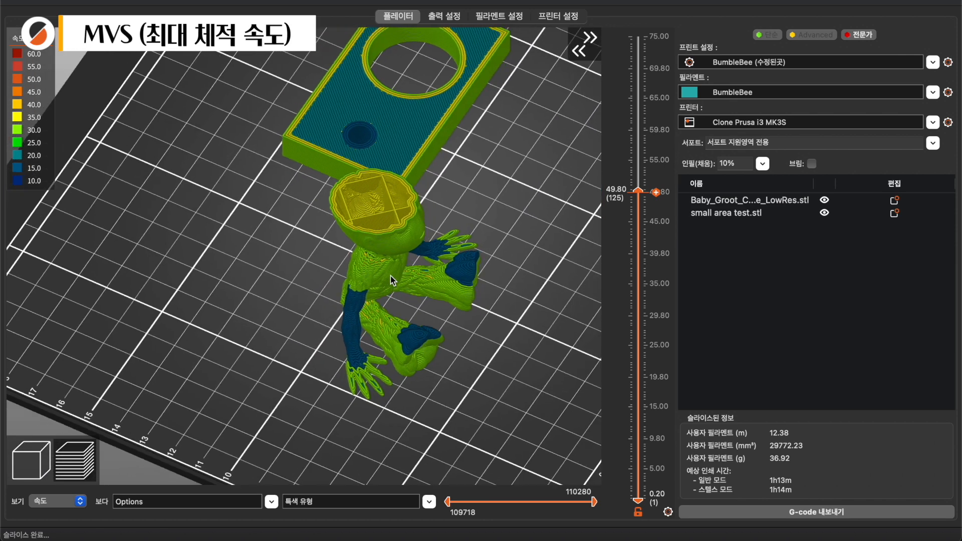
pyautogui.scroll(5, 387, 276)
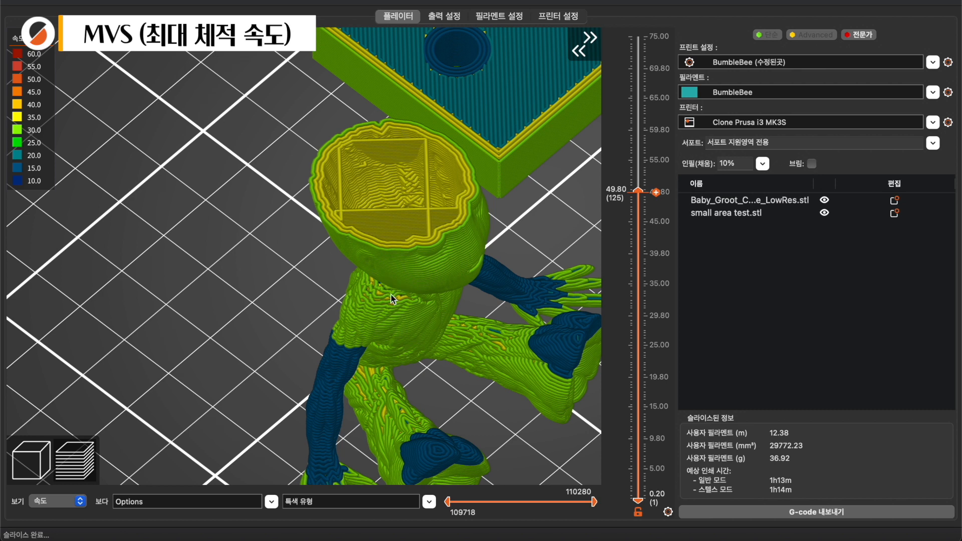
pyautogui.moveTo(487, 396); pyautogui.dragTo(479, 266)
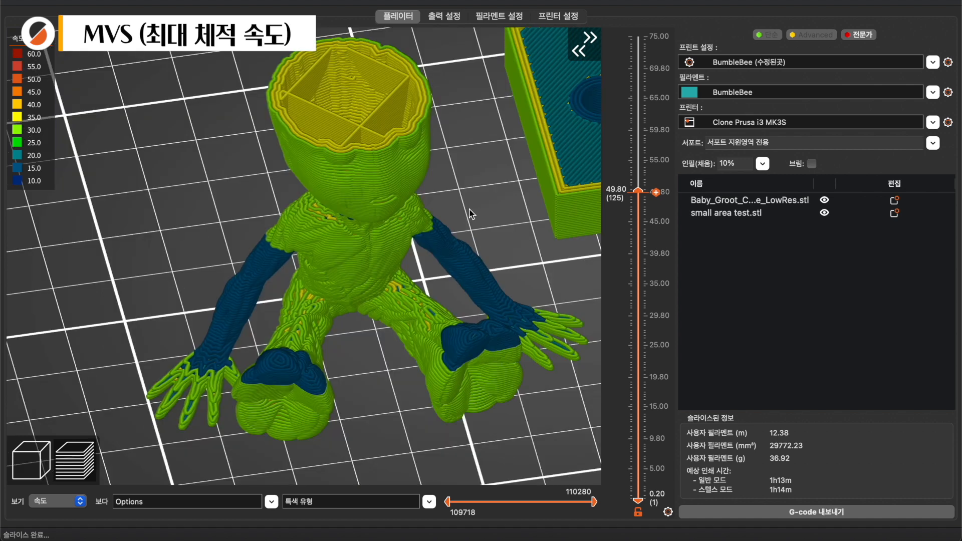
pyautogui.click(450, 19)
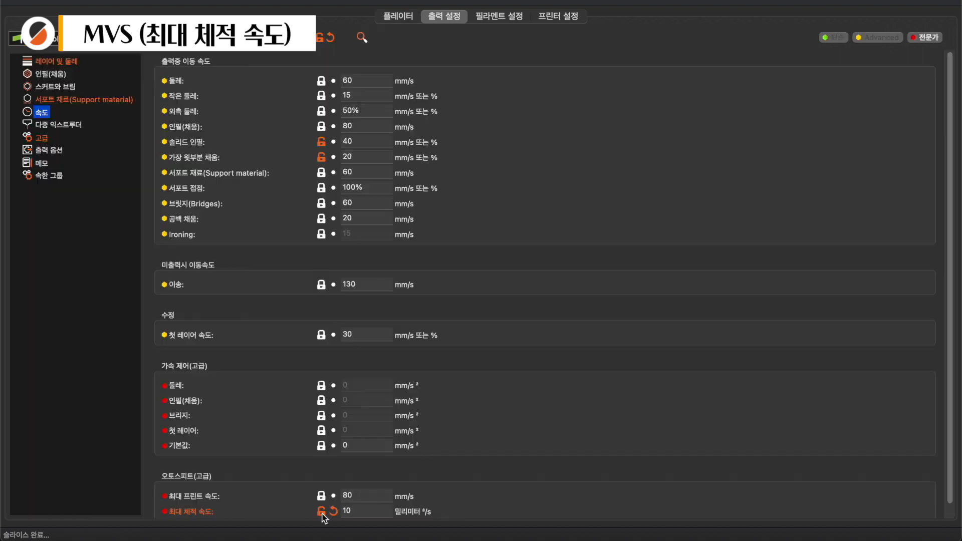